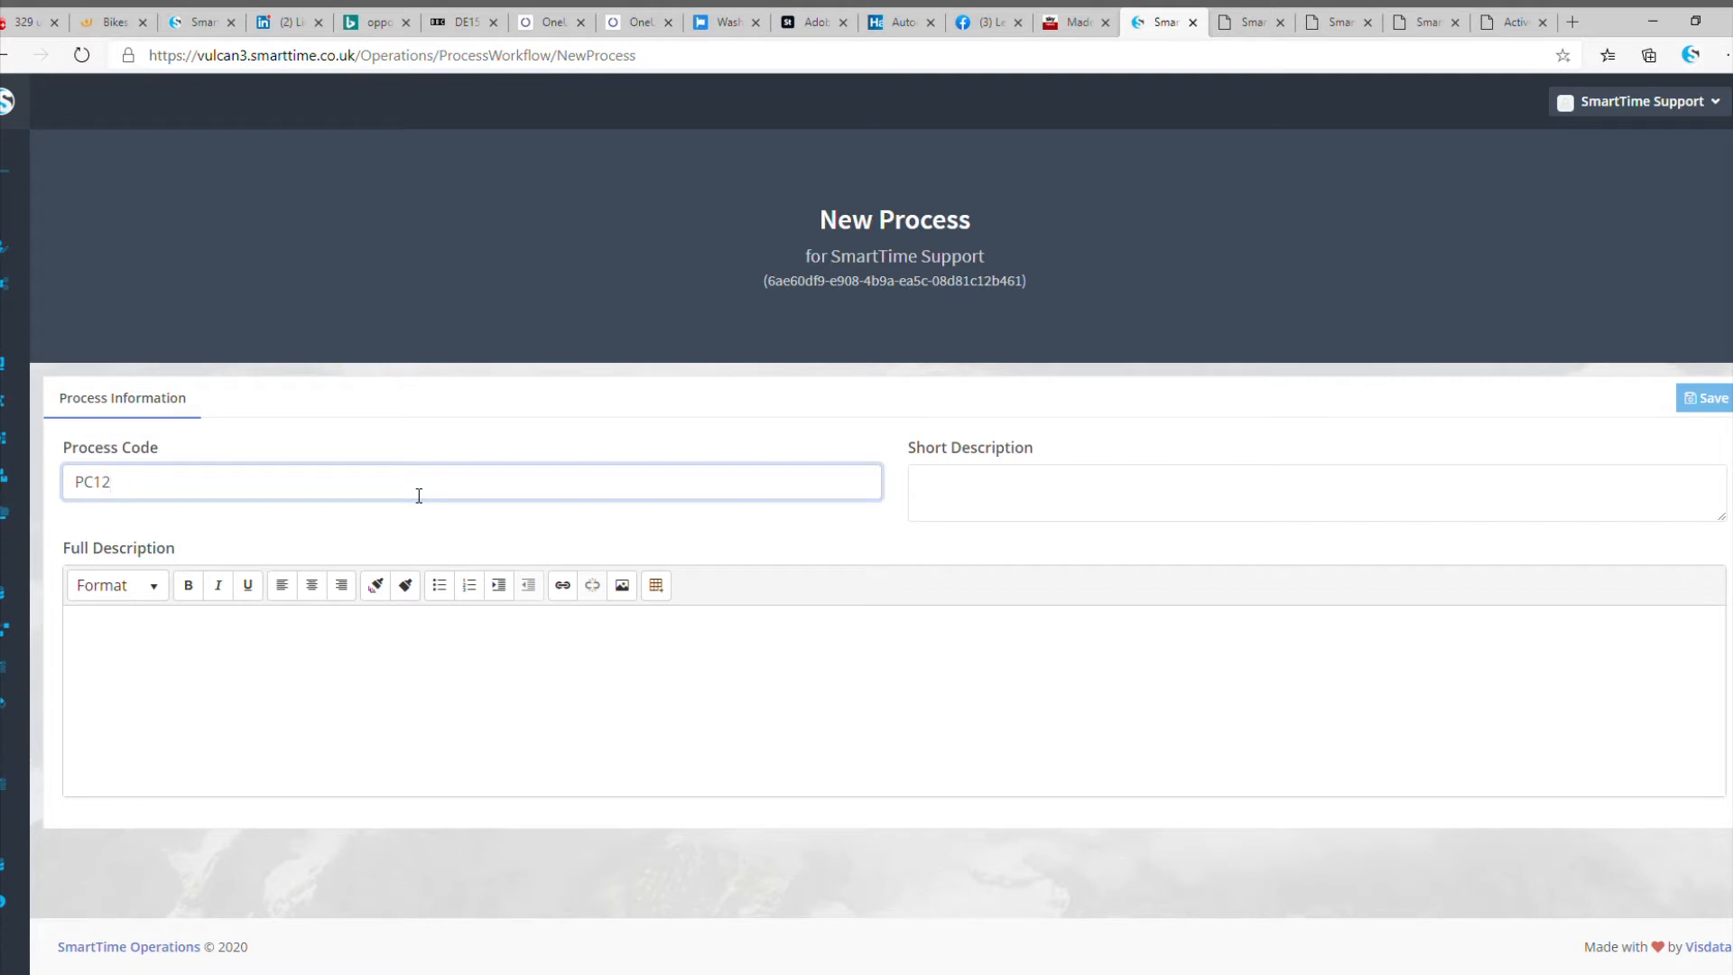
Complete the process code as PC12345 and enter the short description "Simple Description of Task".
key("Tab")
type("Simple Description of Task")
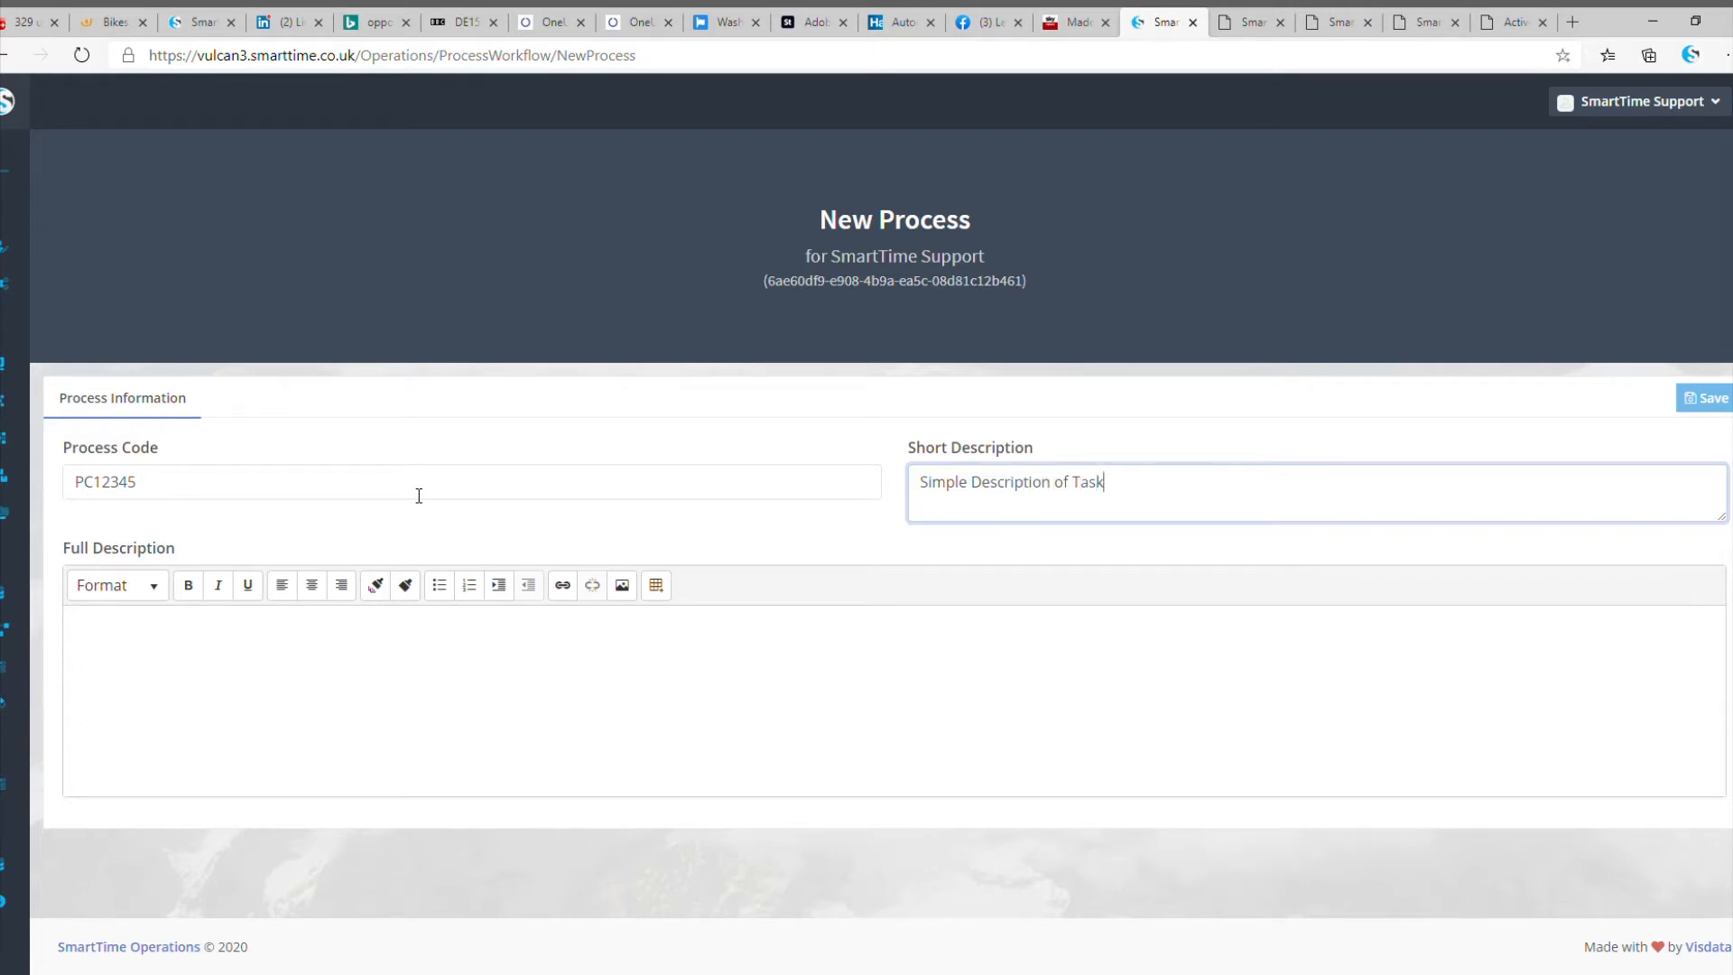
Enter "Simple Text" as the full description, format it as Heading 1, and start a new line below it.
left_click(337, 647)
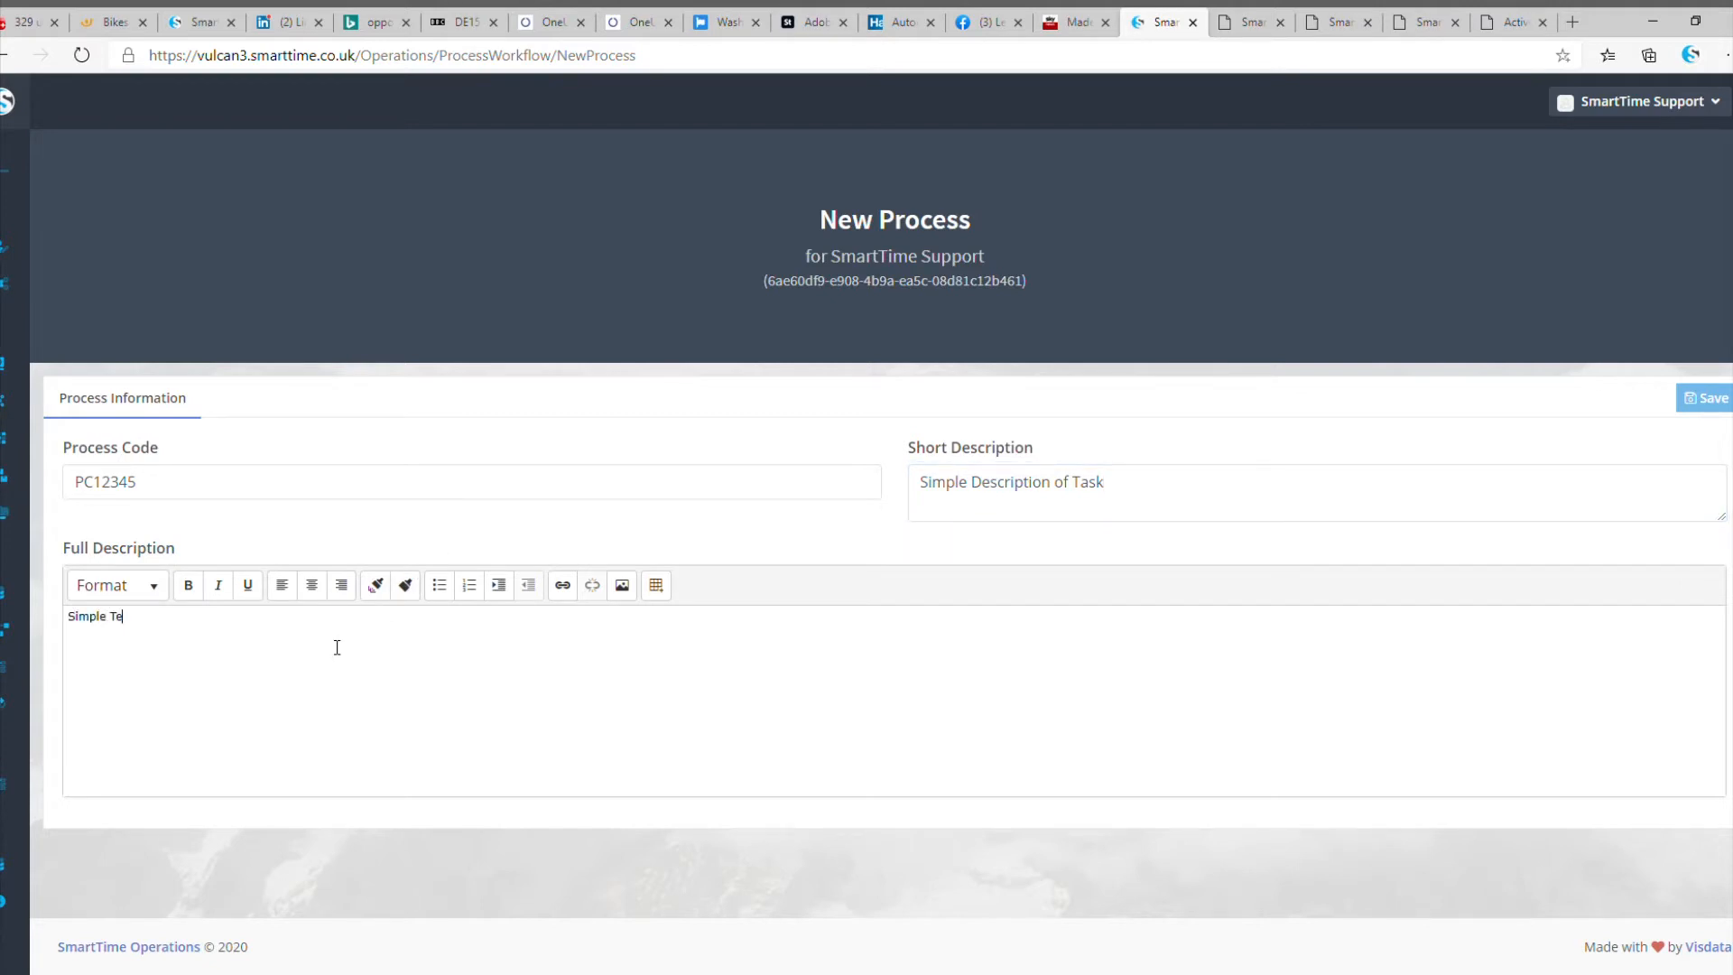
key("ctrl+a")
left_click(161, 596)
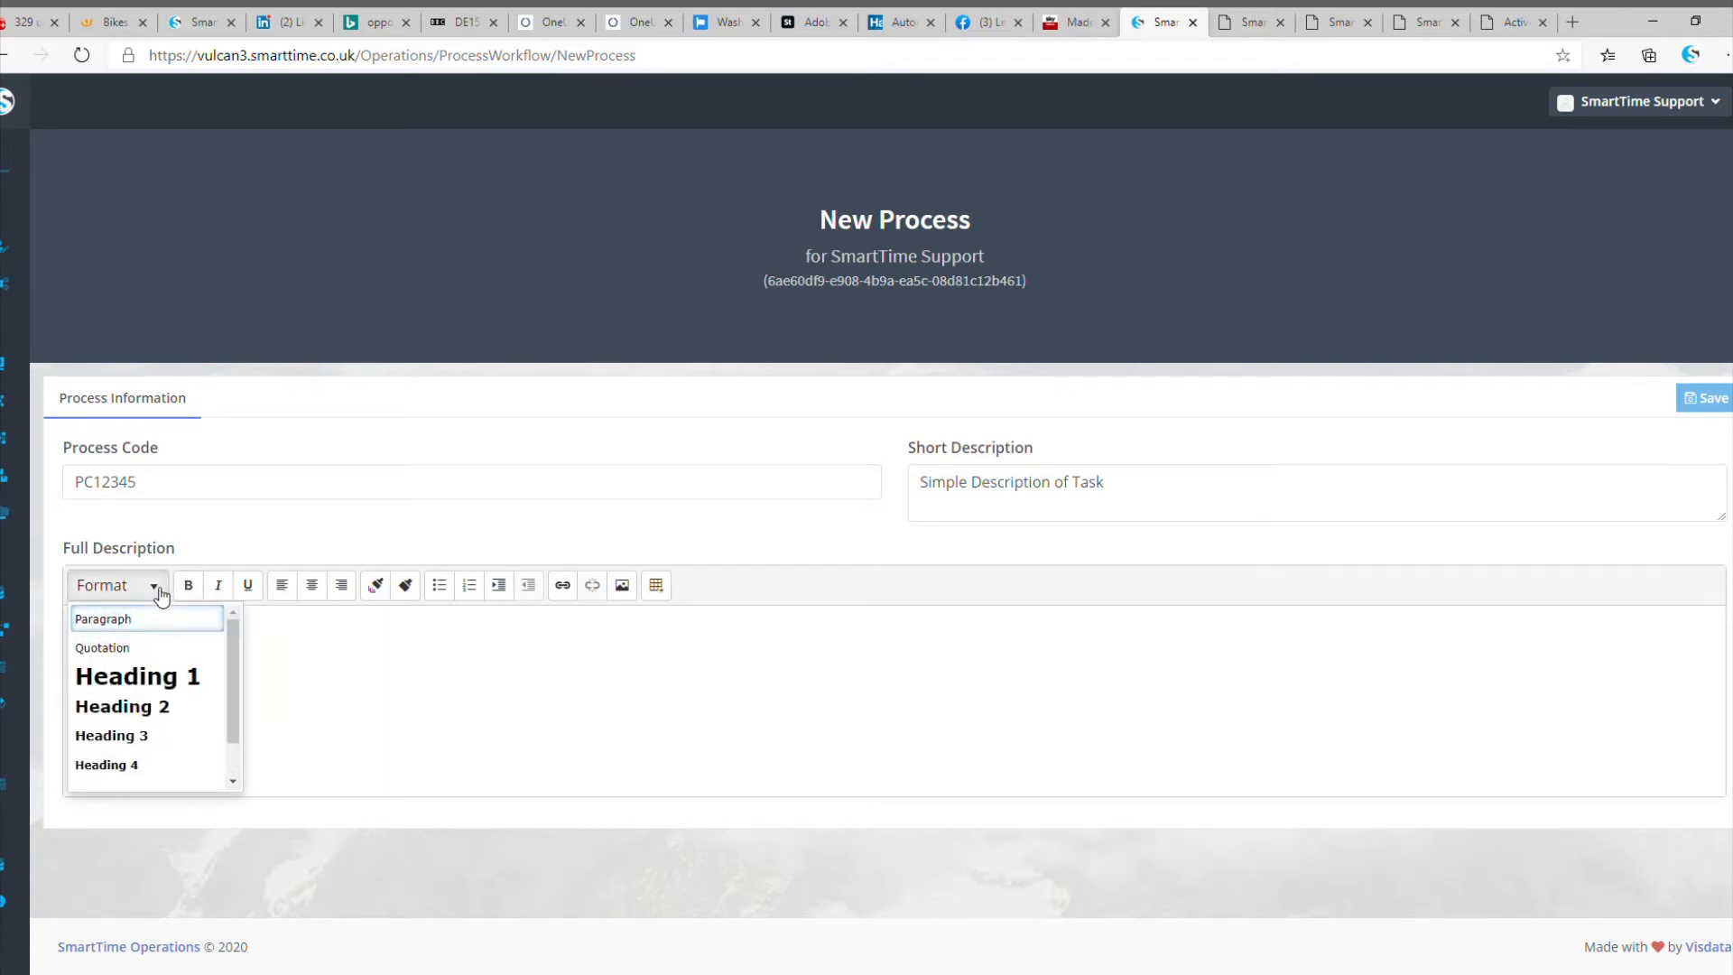
left_click(160, 683)
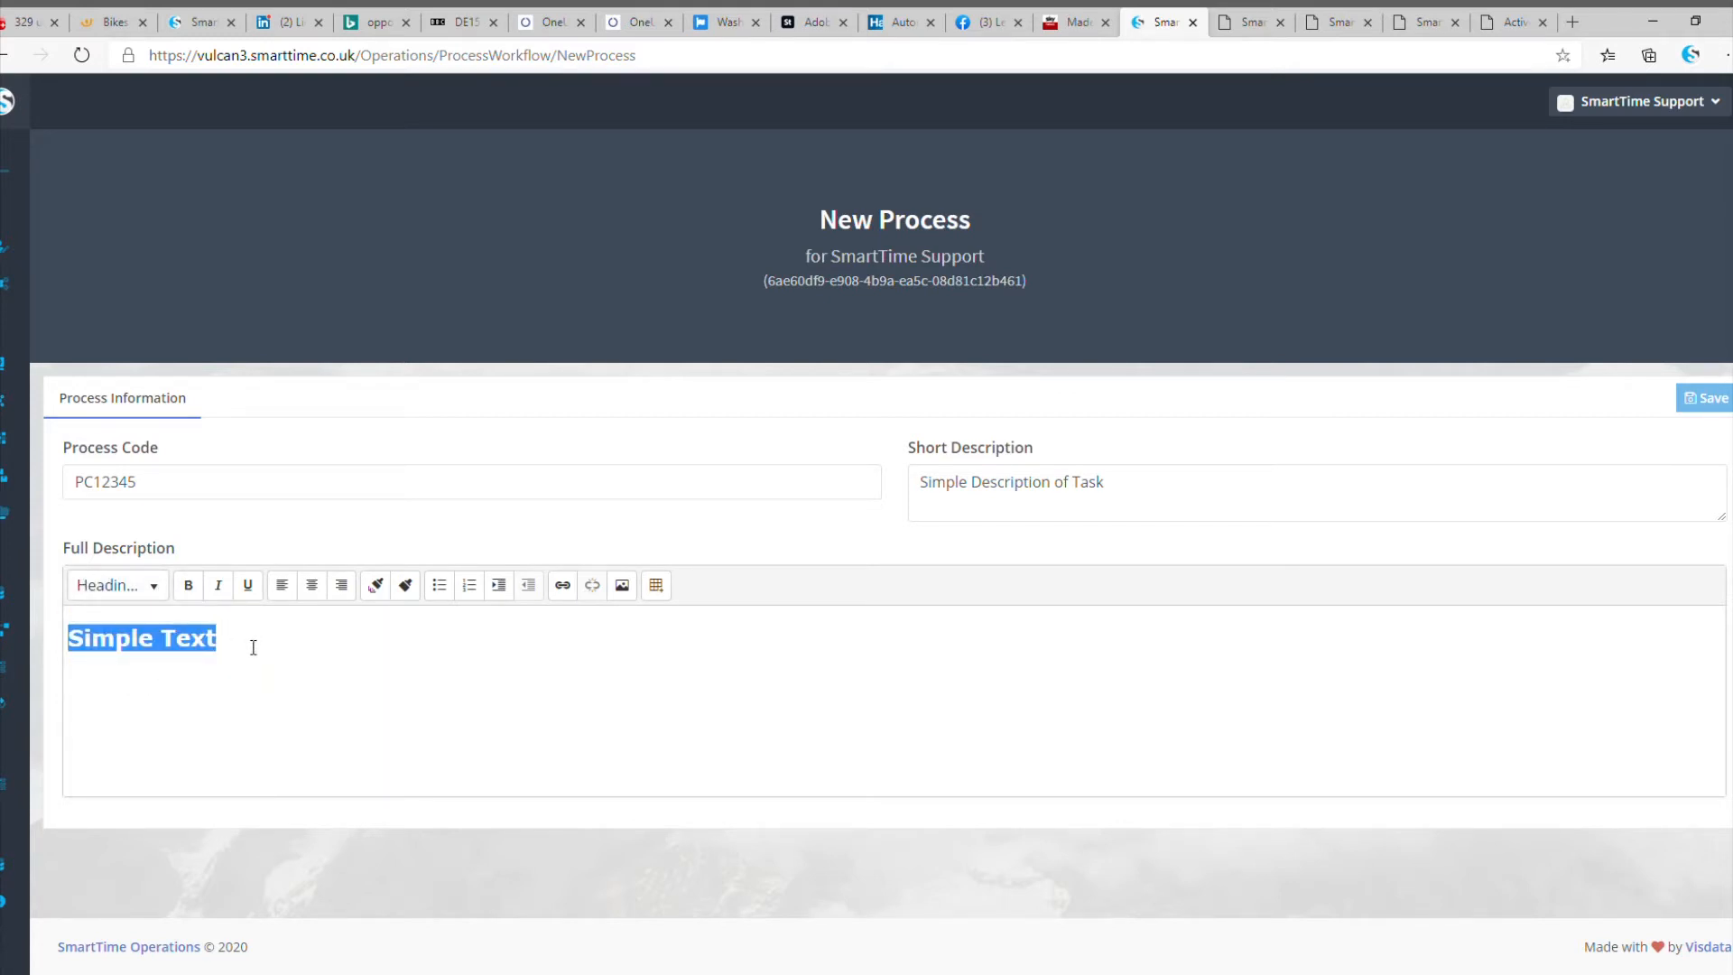
left_click(254, 648)
key("Return")
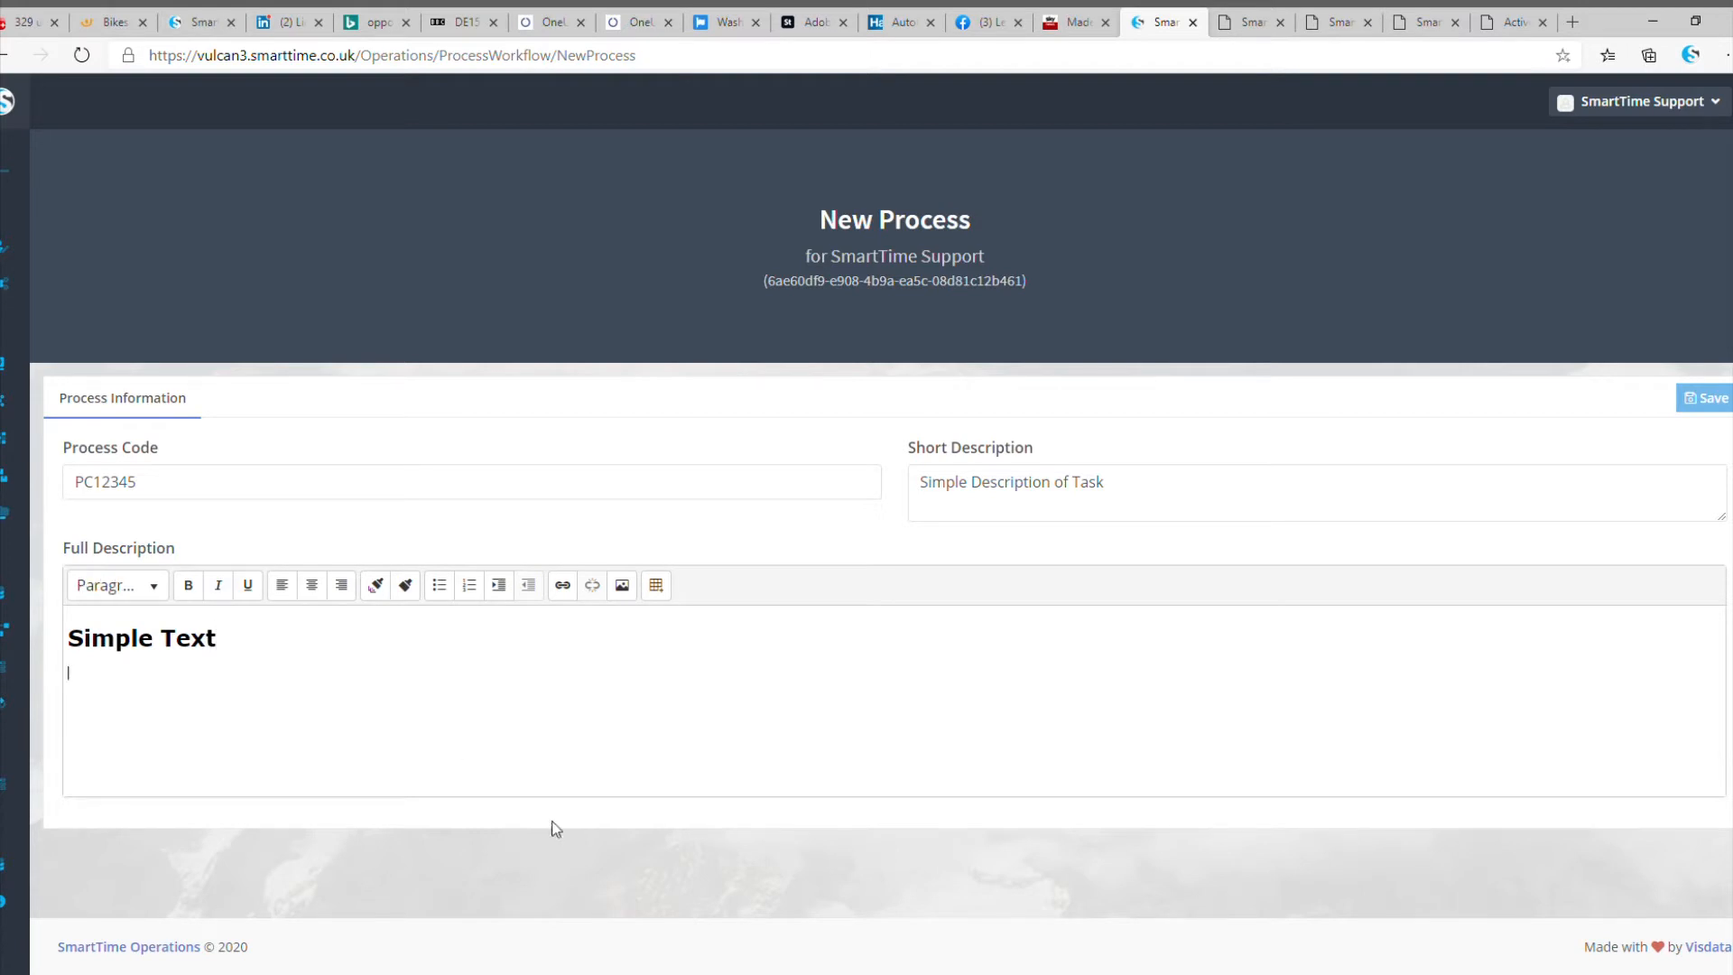
Insert the copied Cut.jpg image address below the heading with alternate text "image" and width 500 px, and save the new process.
left_click(621, 584)
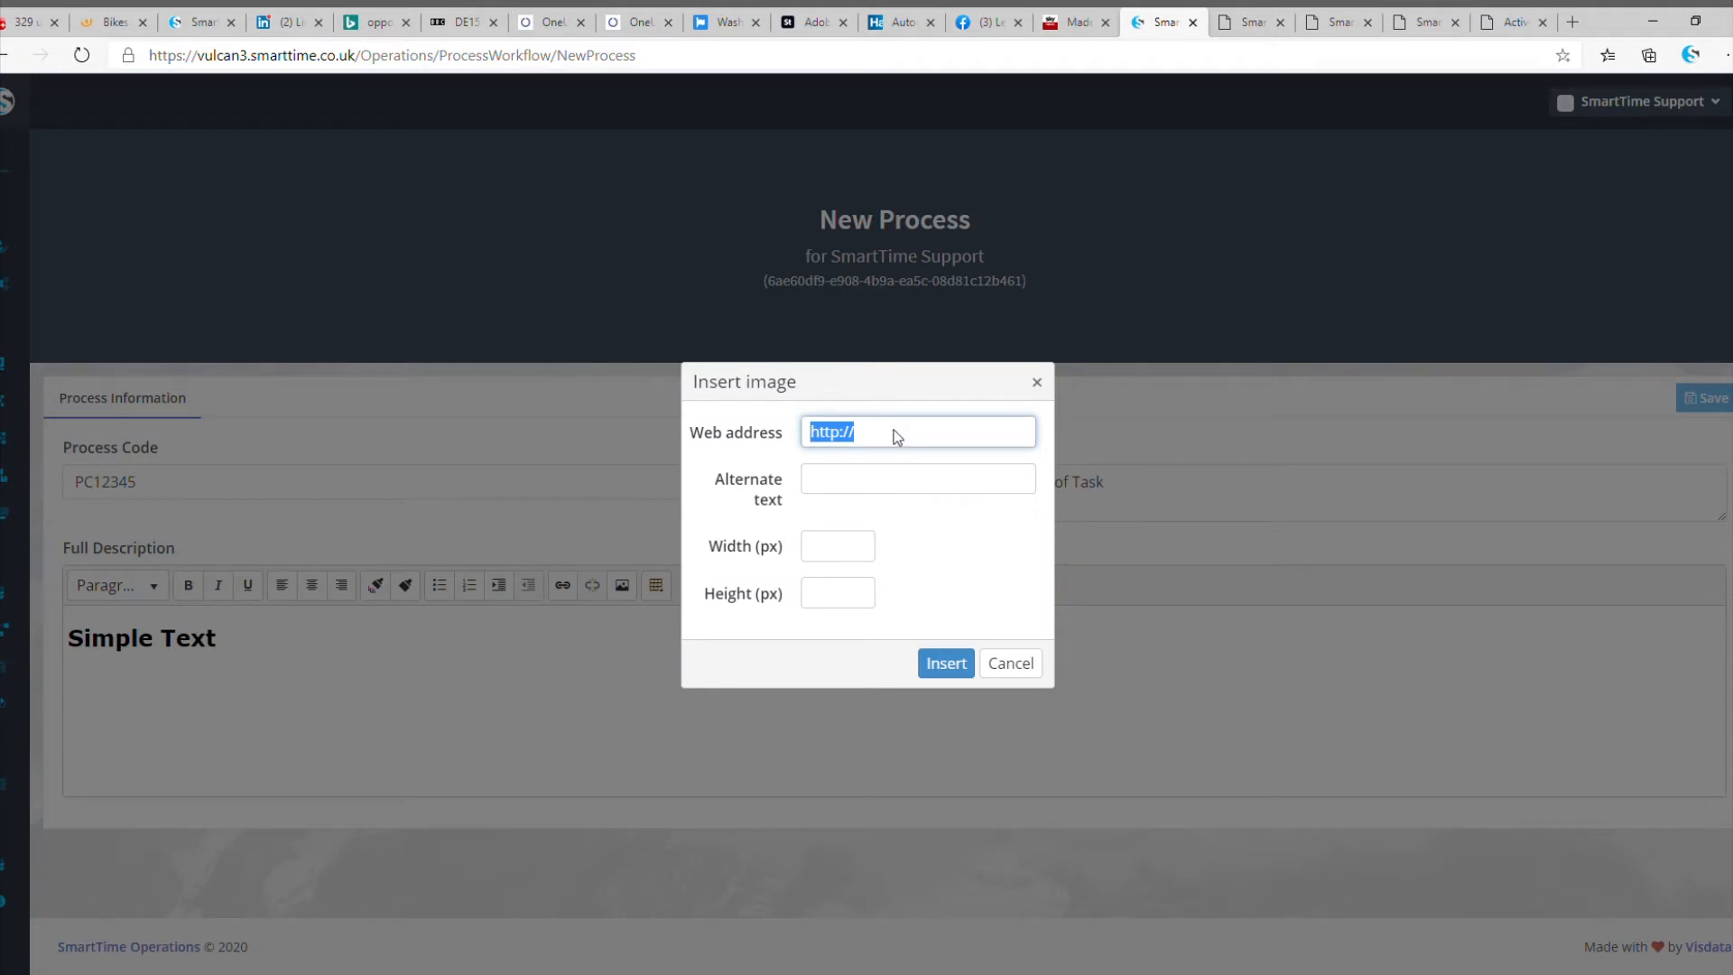
key("ctrl+v")
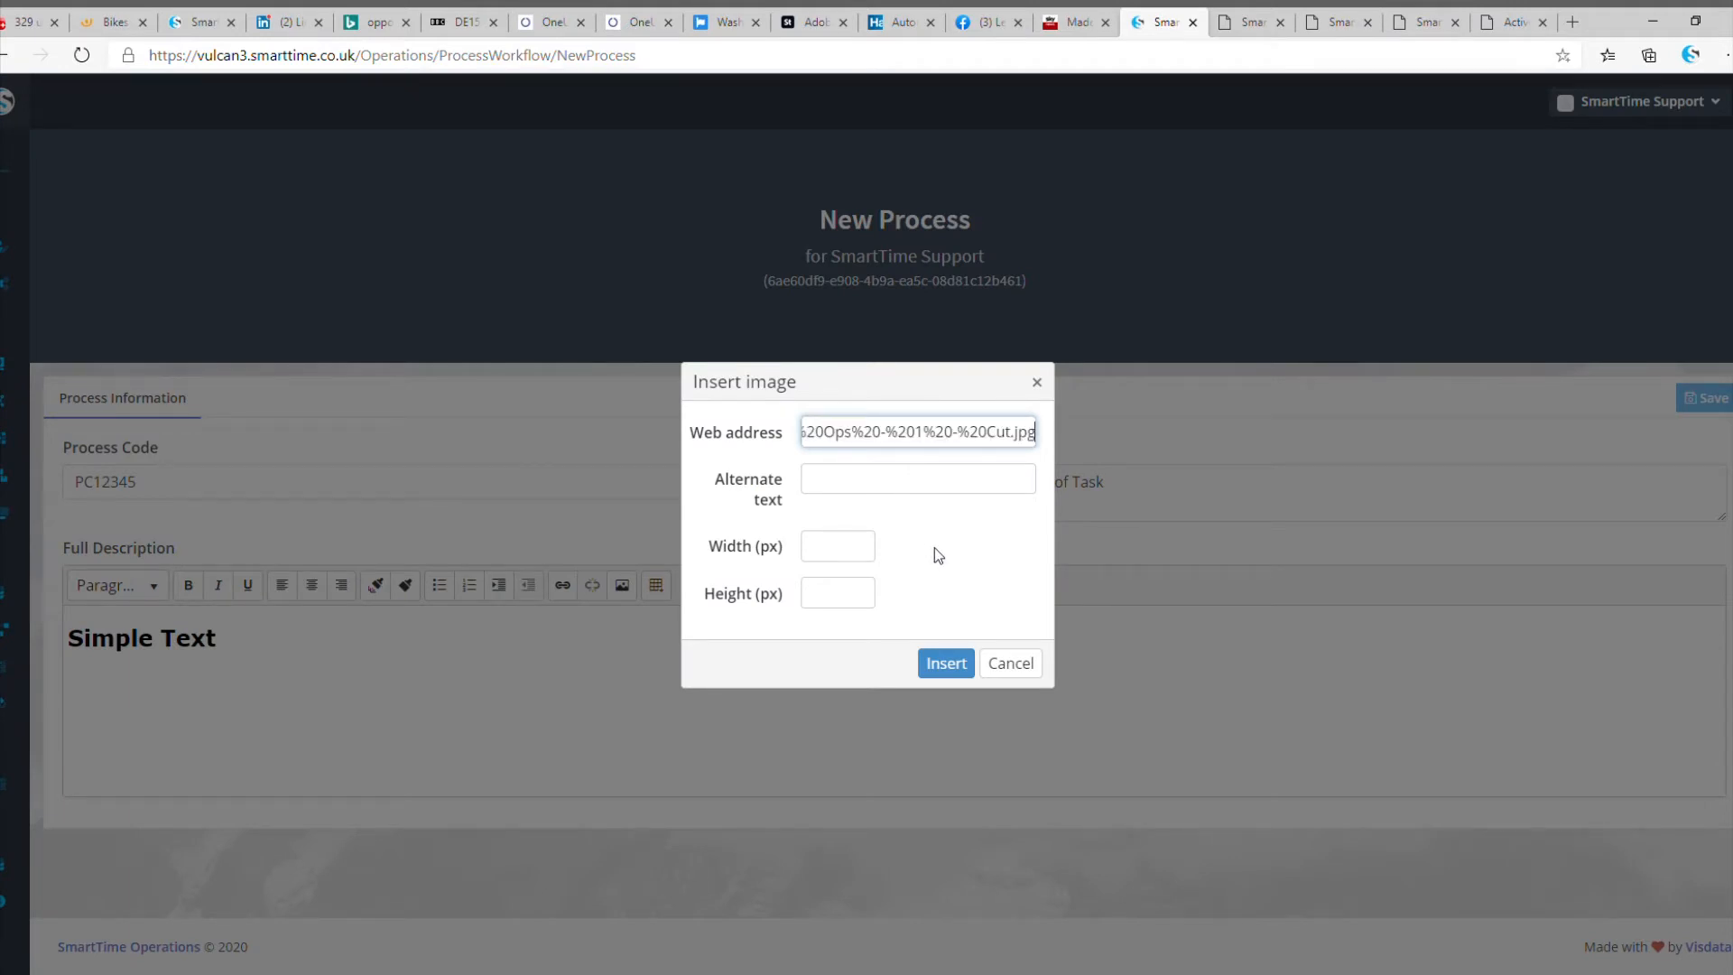
left_click(968, 498)
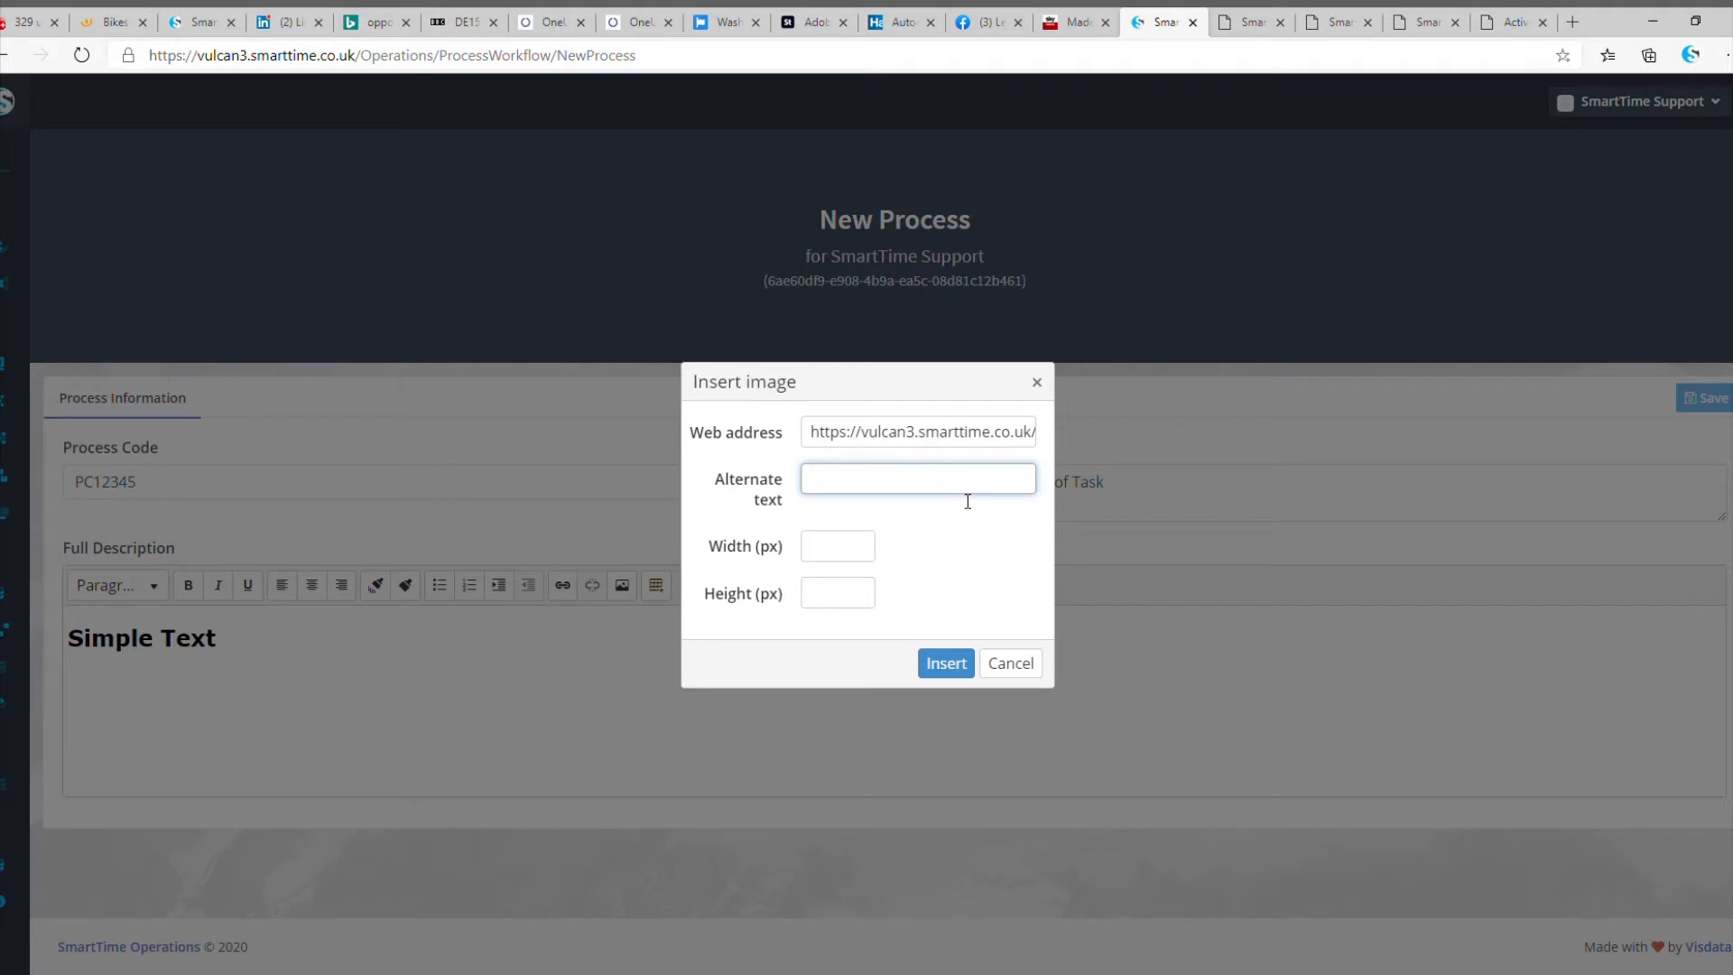
type("image")
key("Tab")
type("500")
left_click(957, 668)
scroll(555, 713, "down", 3)
scroll(555, 714, "up", 3)
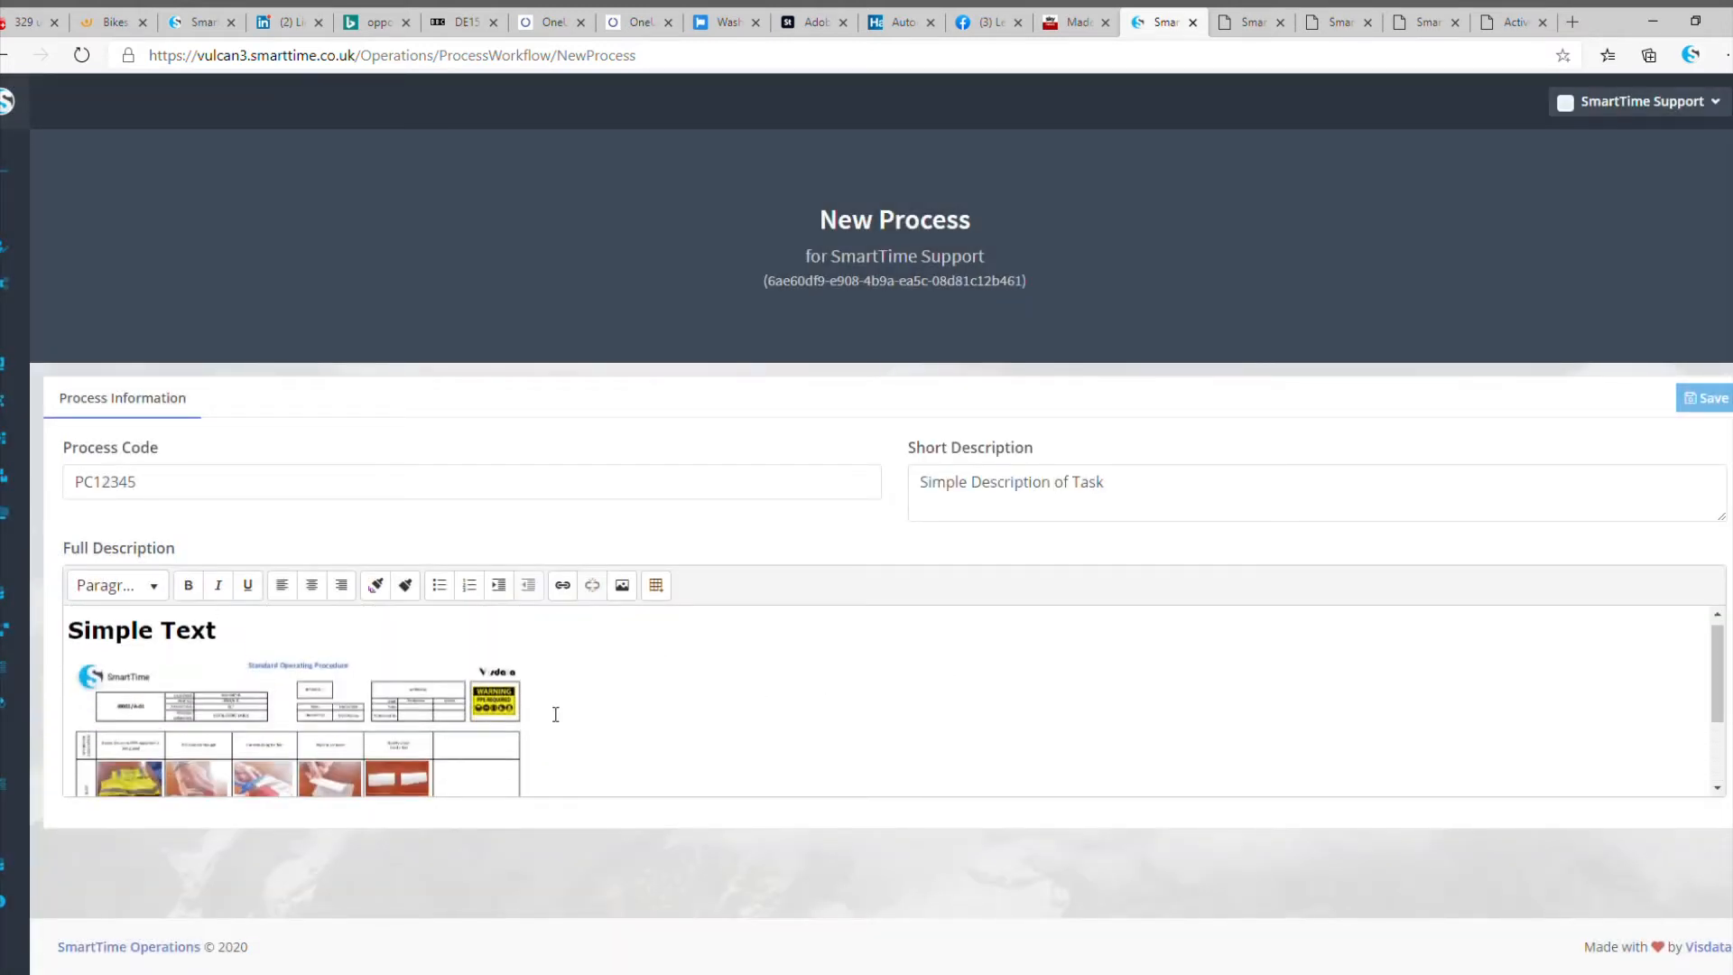
left_click(1705, 399)
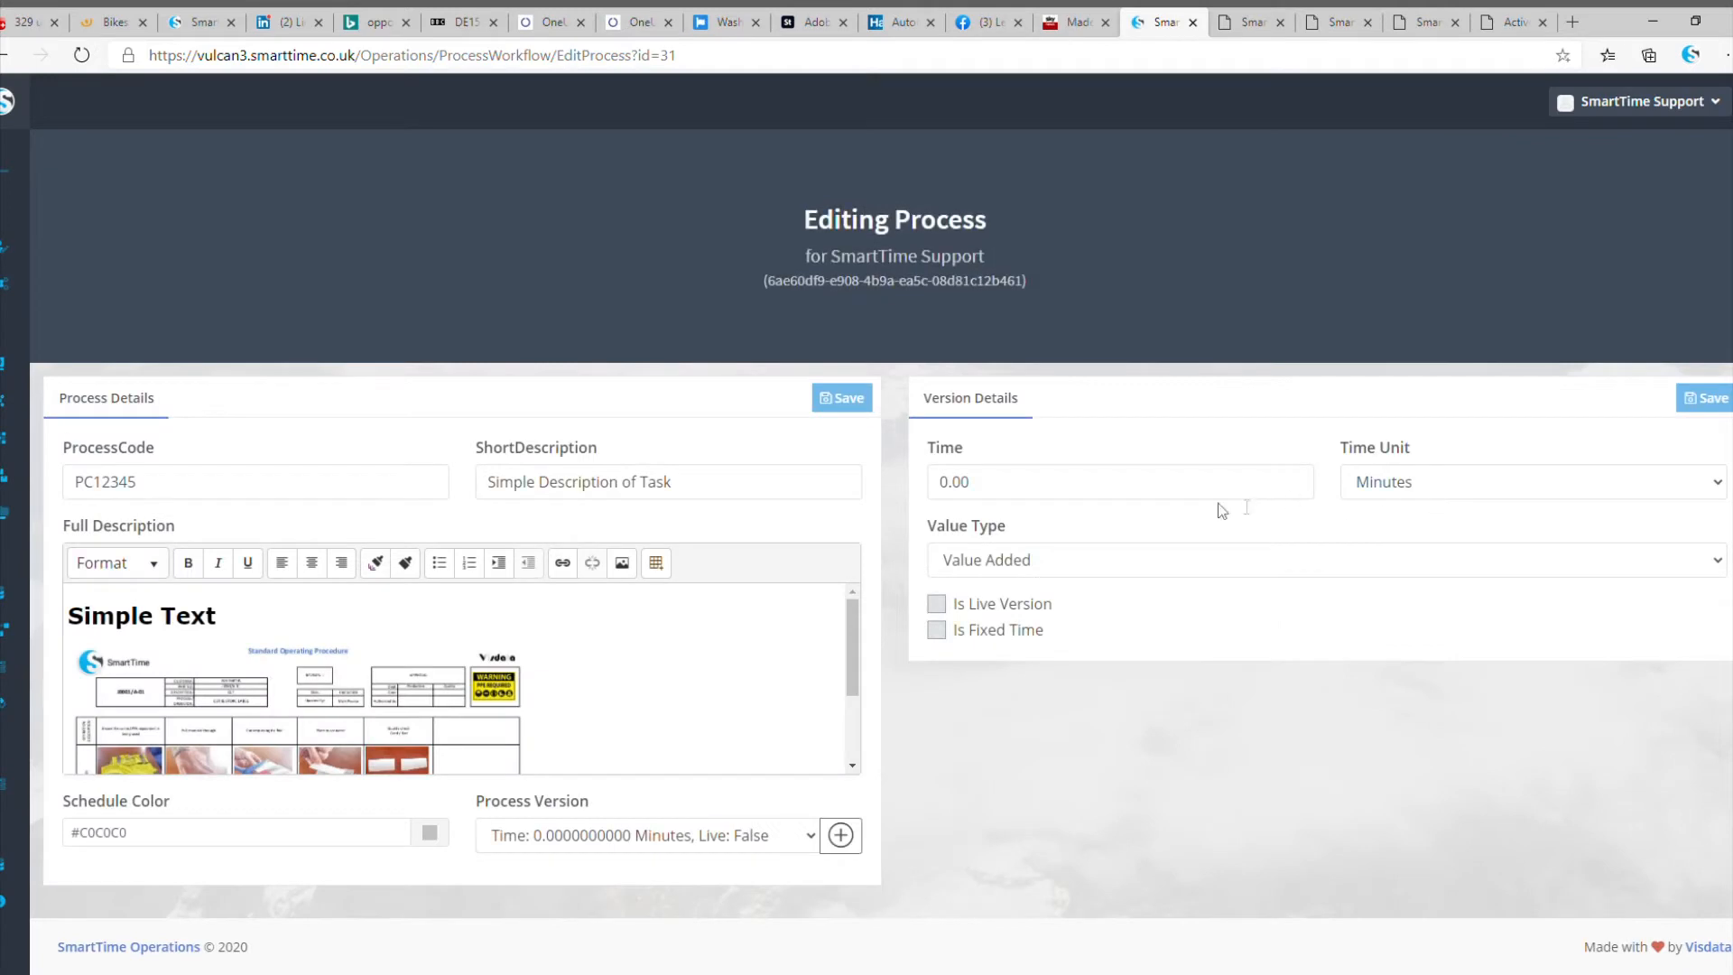
Set the process version's time to 10 minutes with value type Value Added, mark it live and fixed time, and save the version.
left_click(1190, 496)
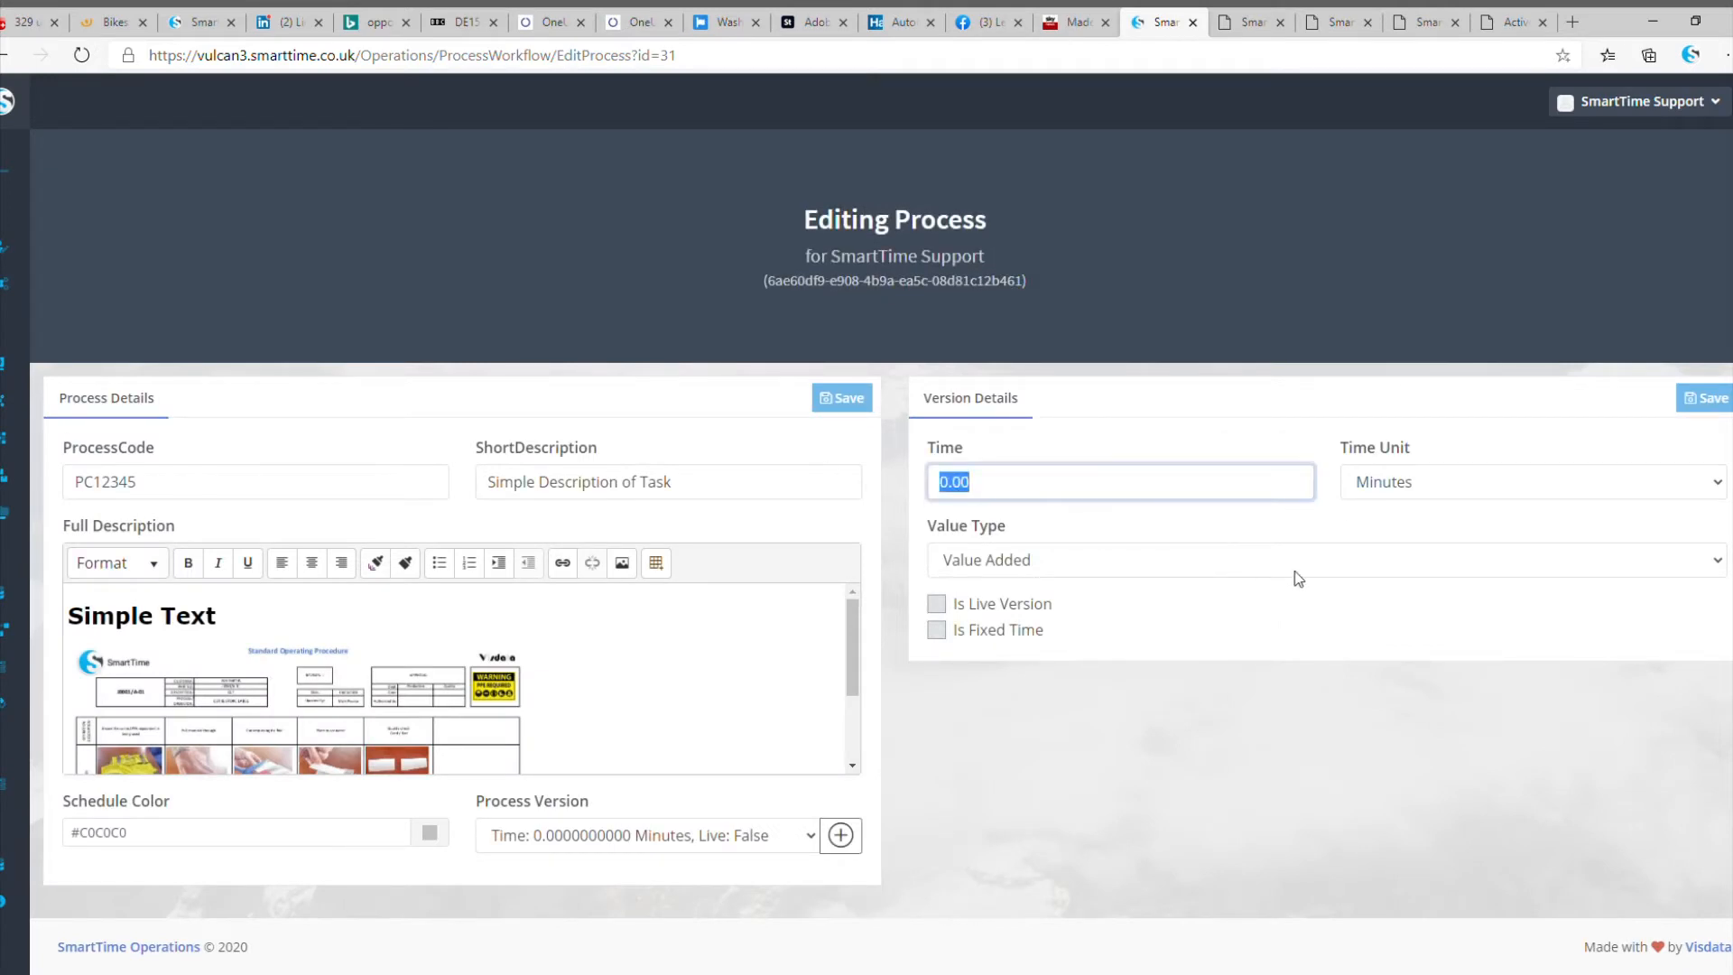
type("10")
left_click(1415, 498)
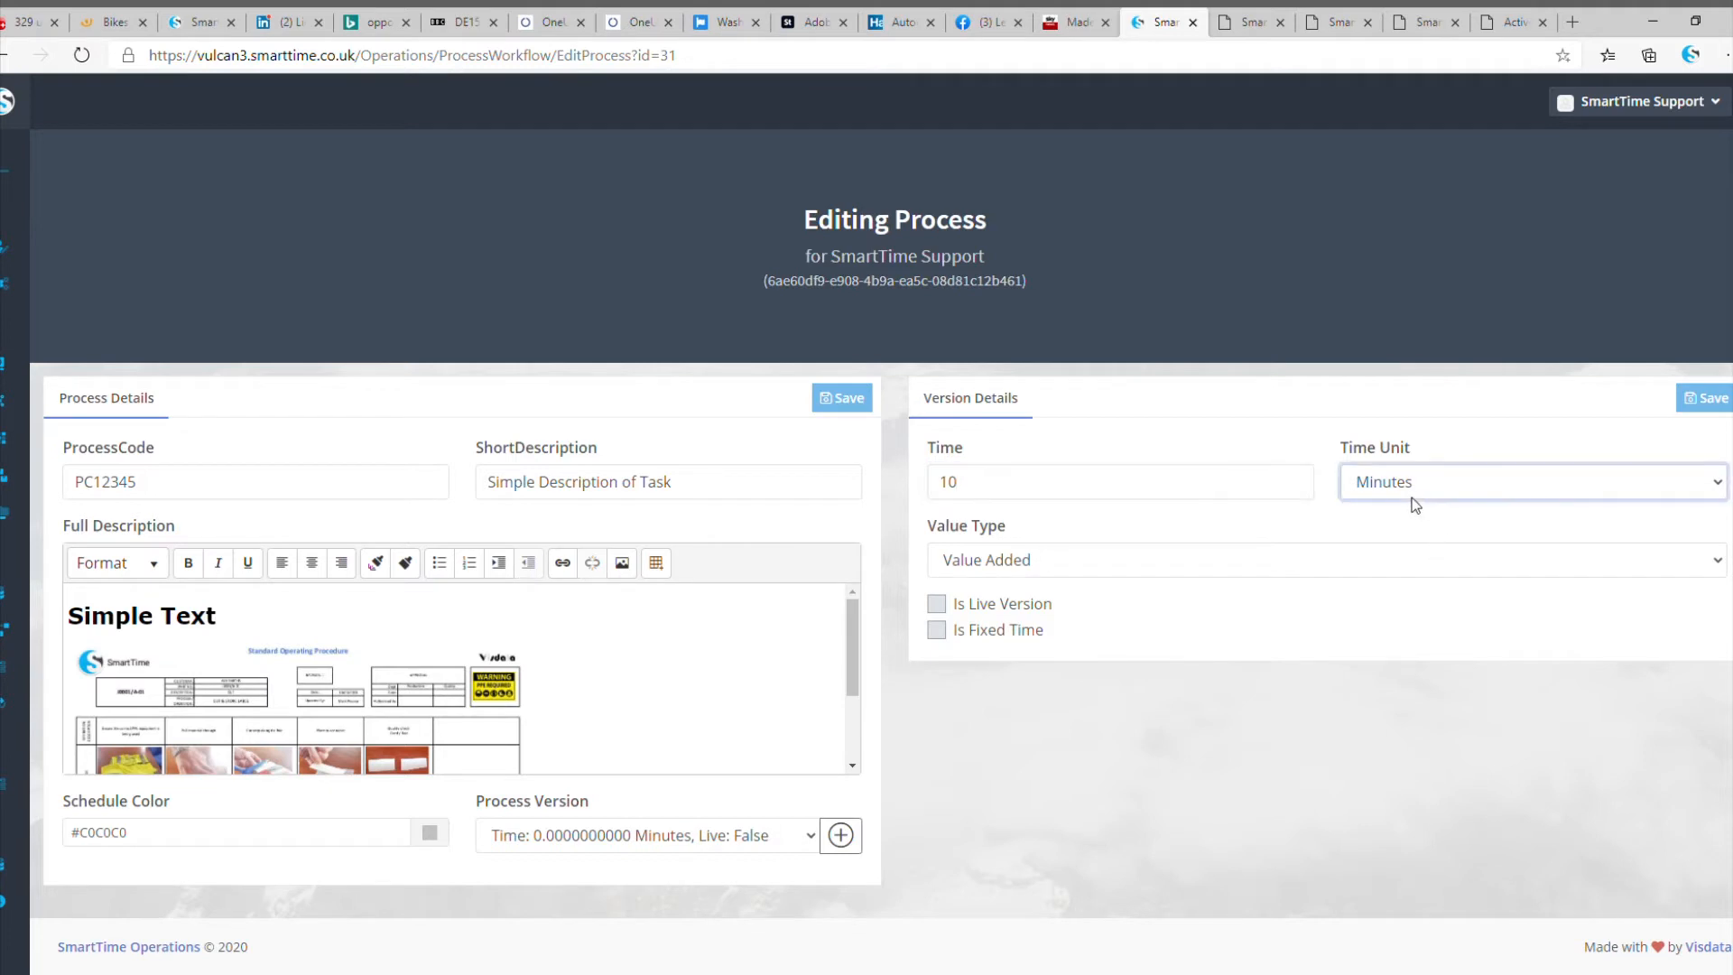
left_click(1204, 562)
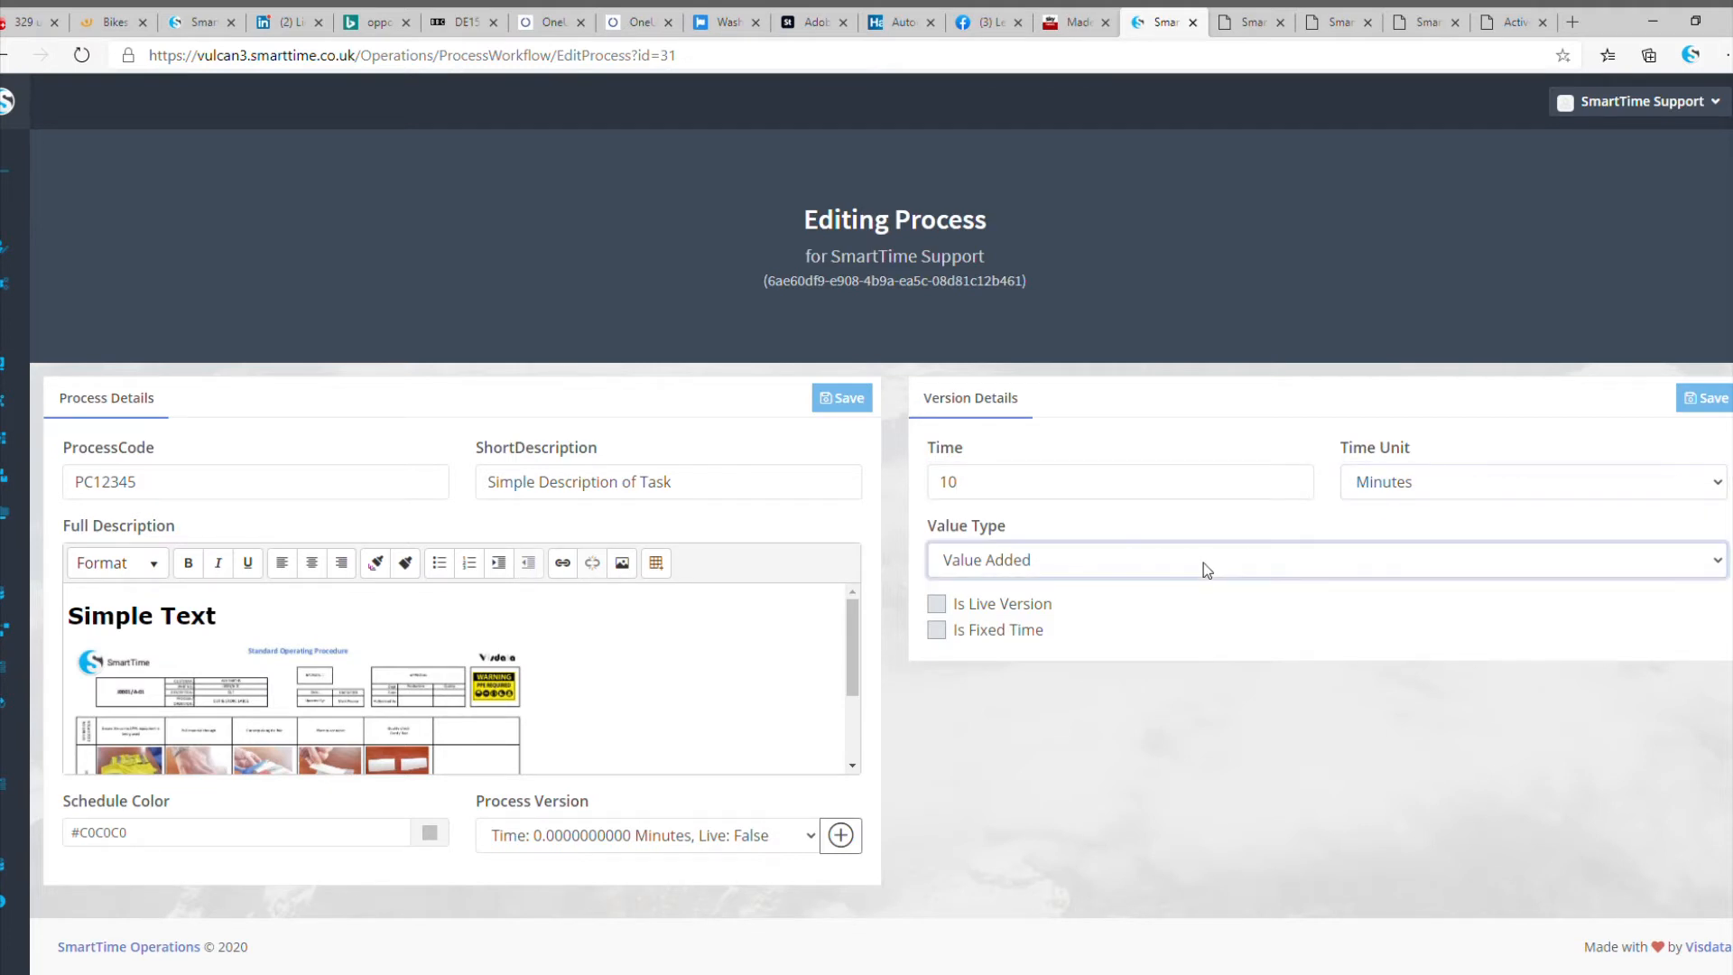
left_click(938, 604)
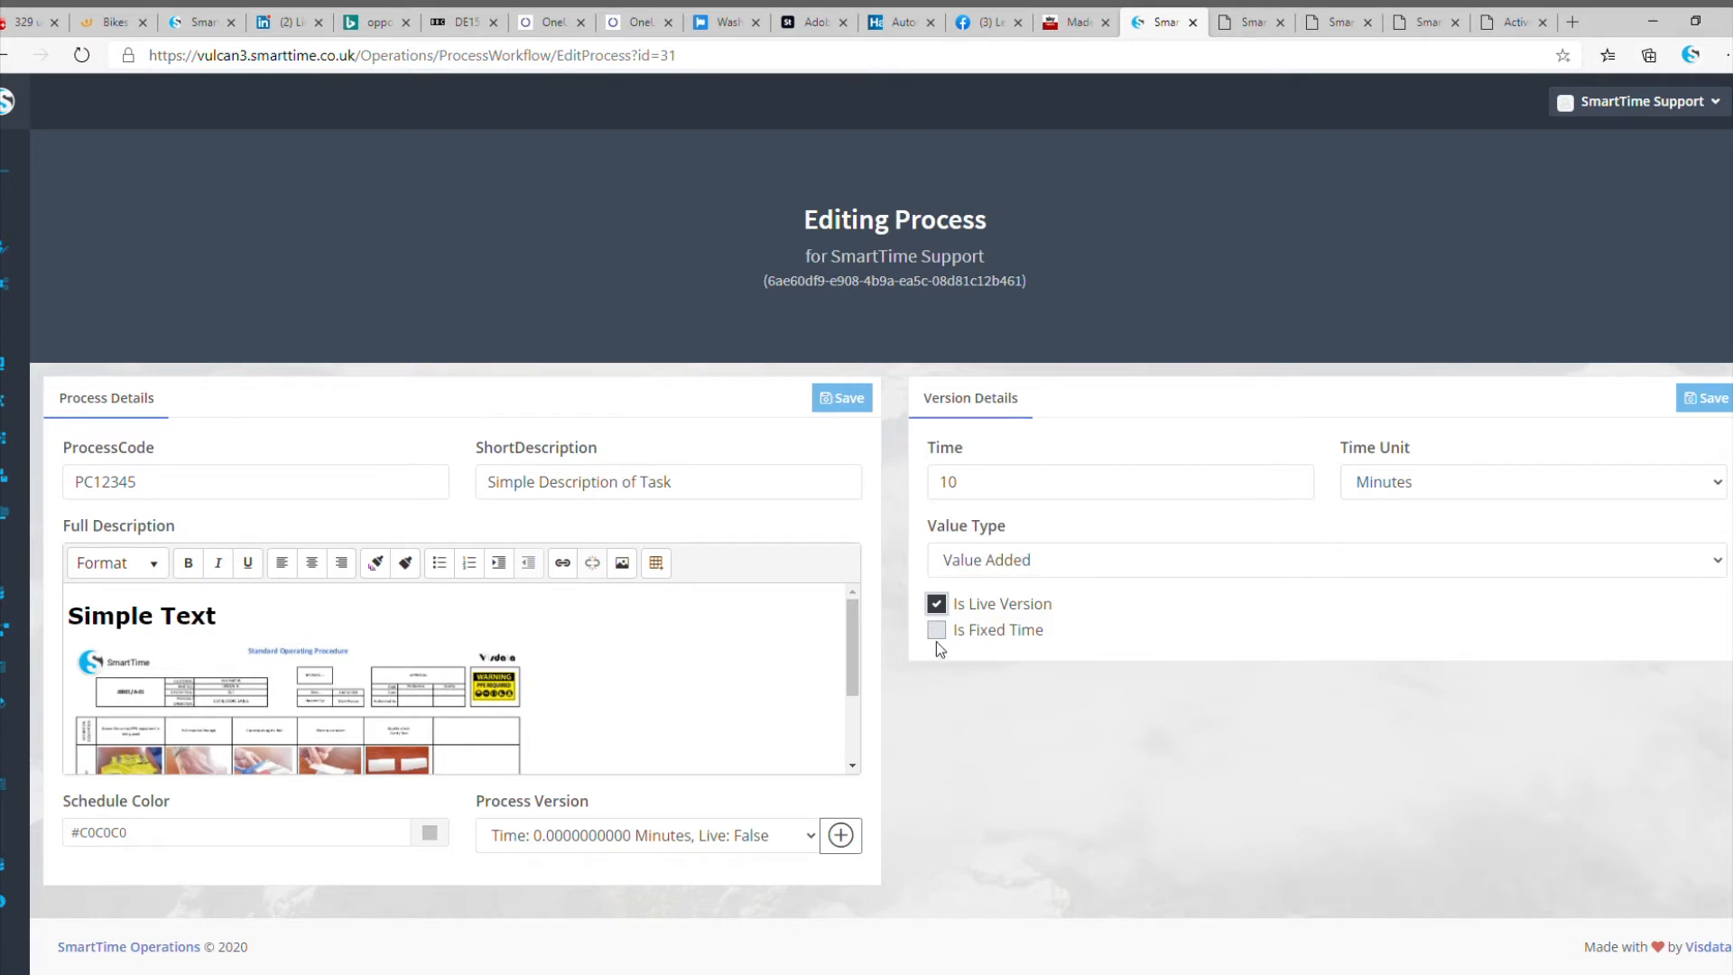
left_click(938, 633)
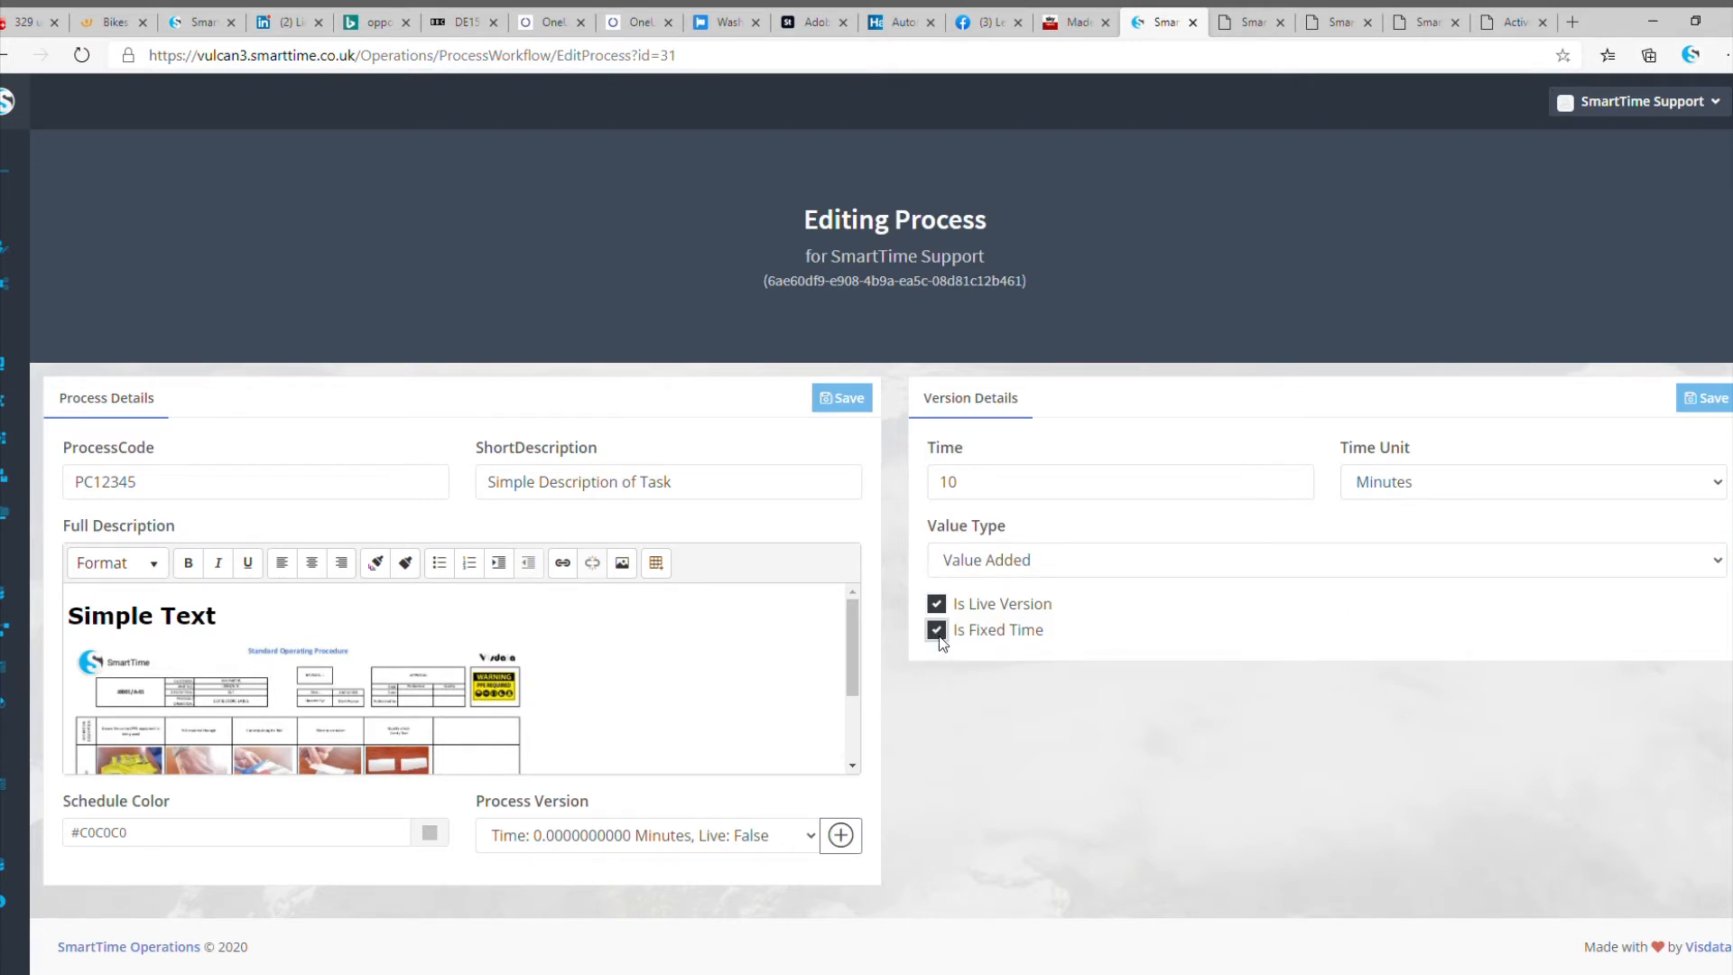
left_click(1709, 399)
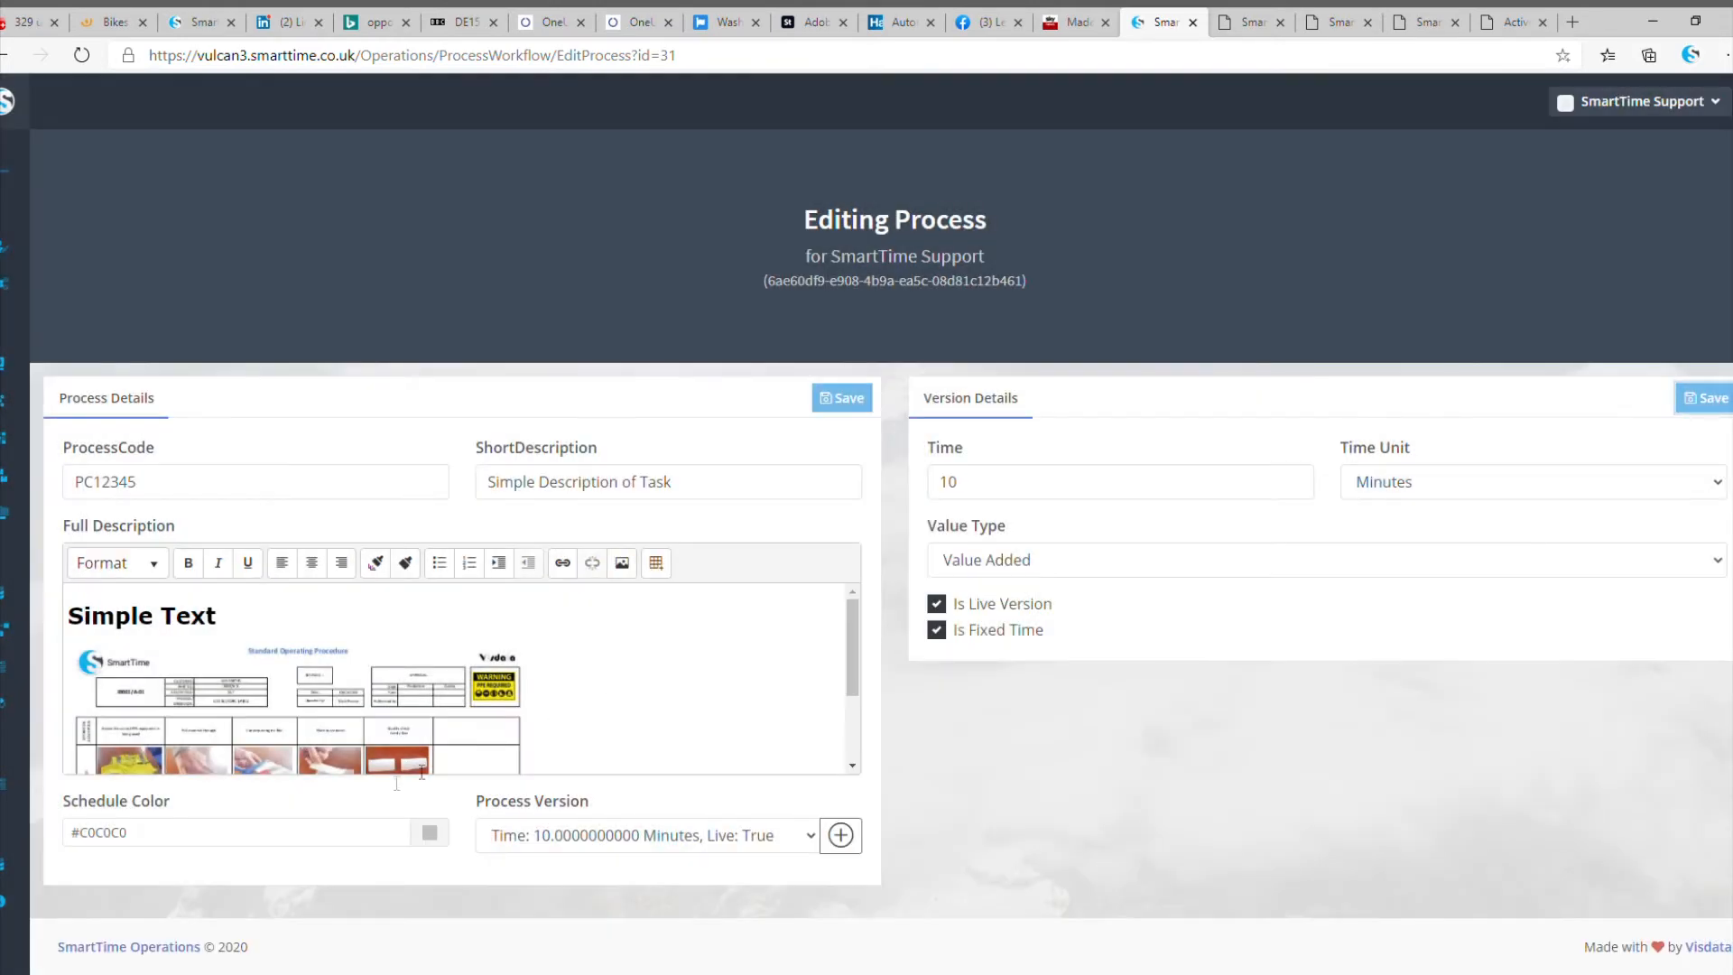
Set the process's schedule color to the muted red #A84949 and save the process details.
left_click(431, 834)
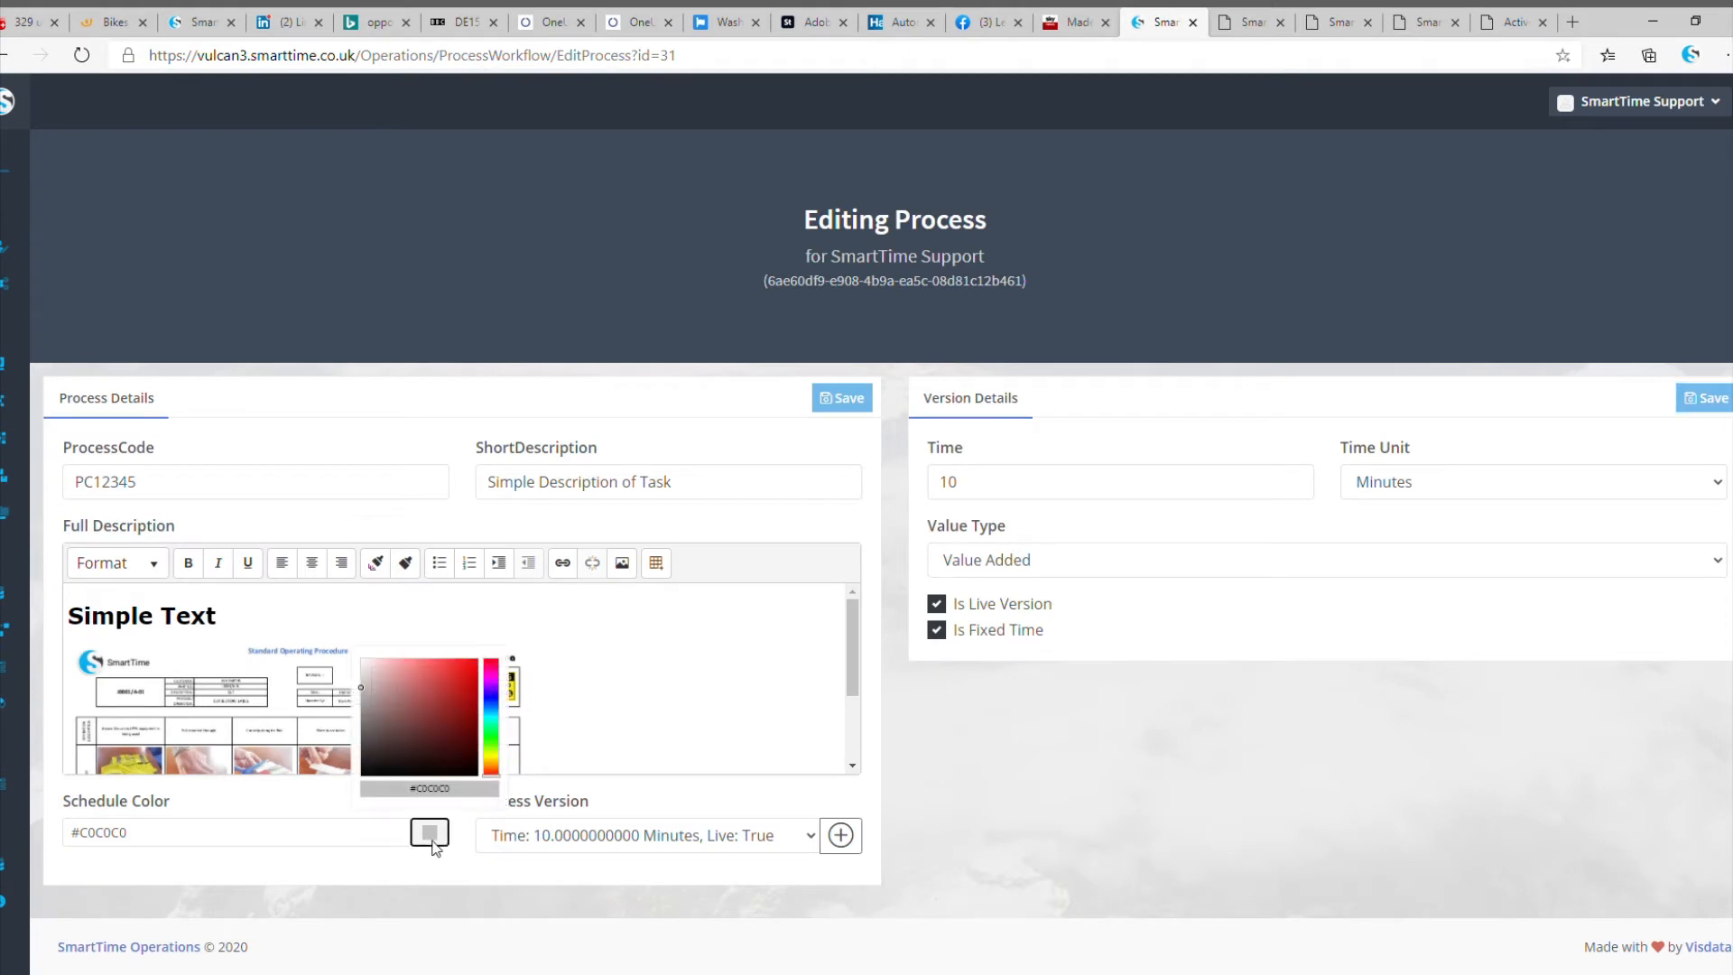
left_click(443, 714)
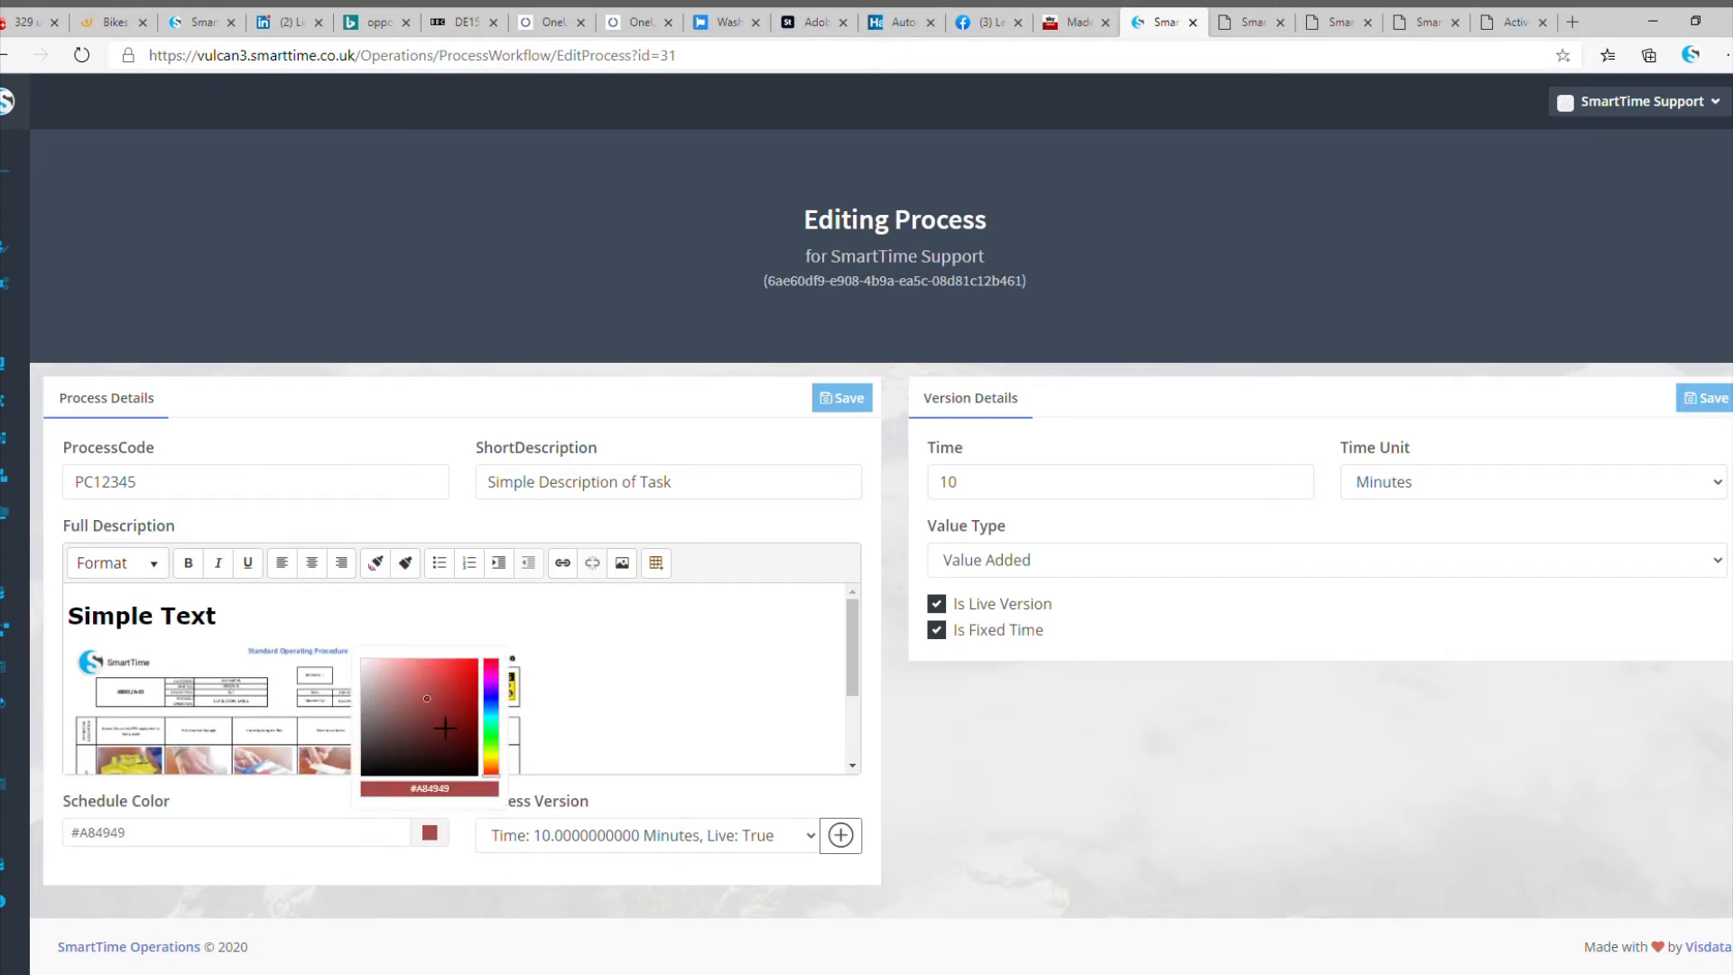
left_click(385, 841)
left_click(835, 400)
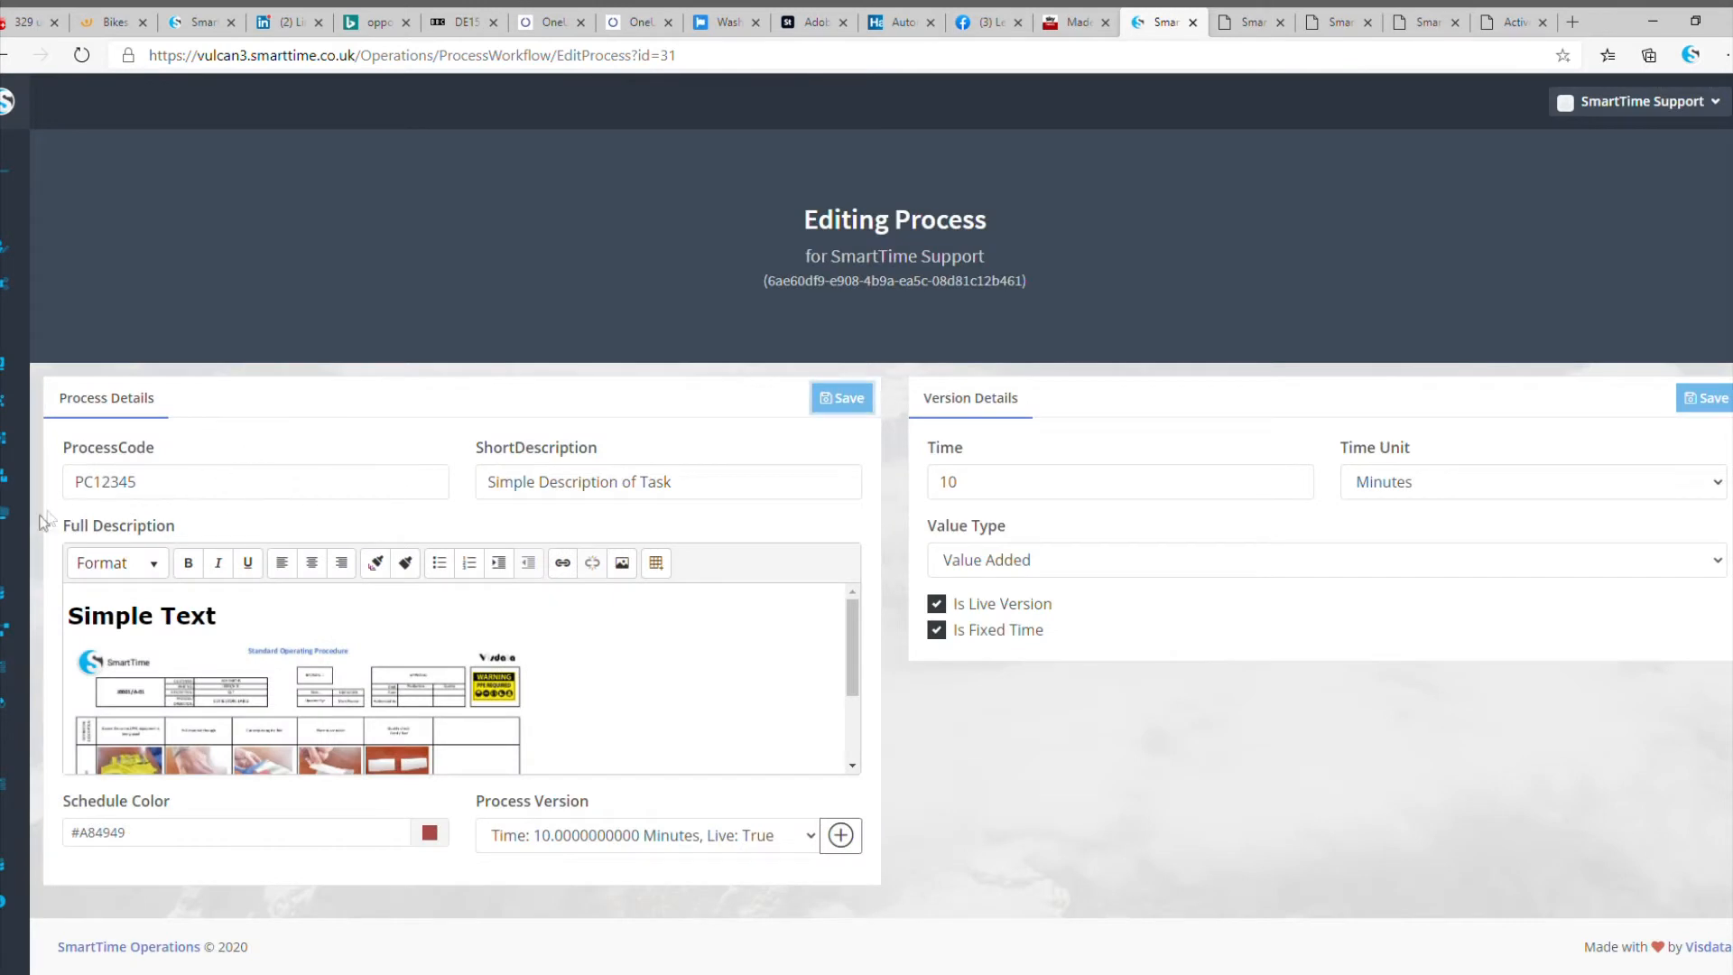
Go to the workflows list under Process & Workflow and start a new workflow.
mouse_move(40, 591)
left_click(41, 625)
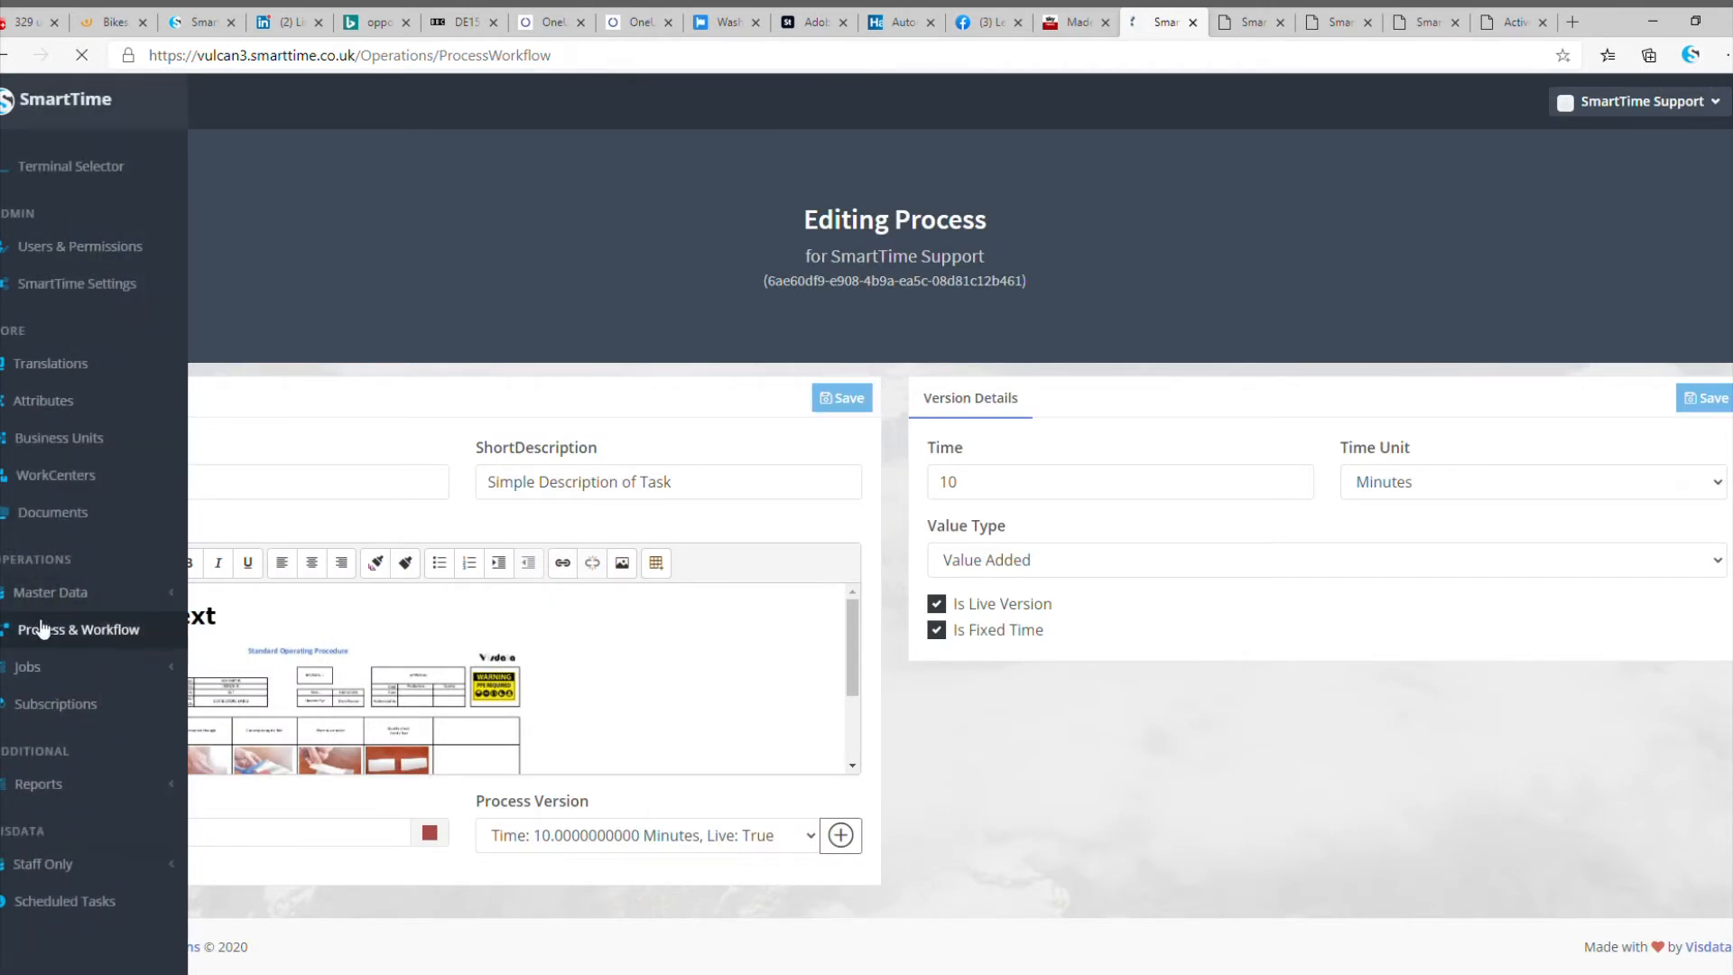
left_click(199, 403)
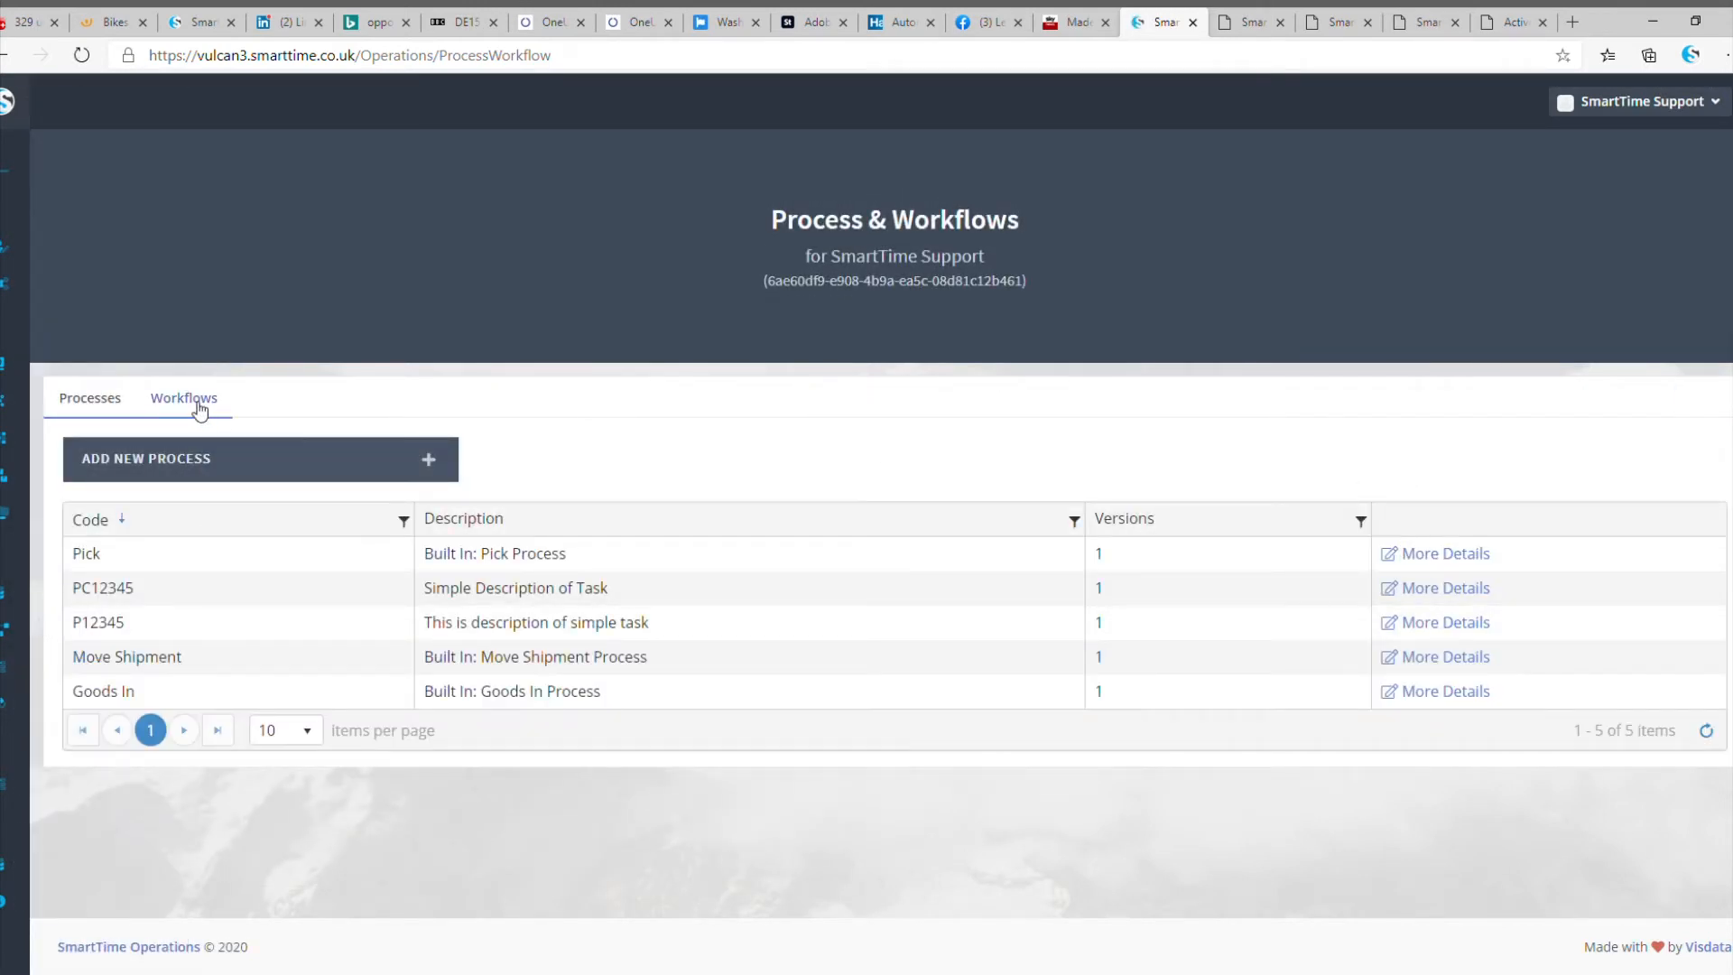
left_click(438, 471)
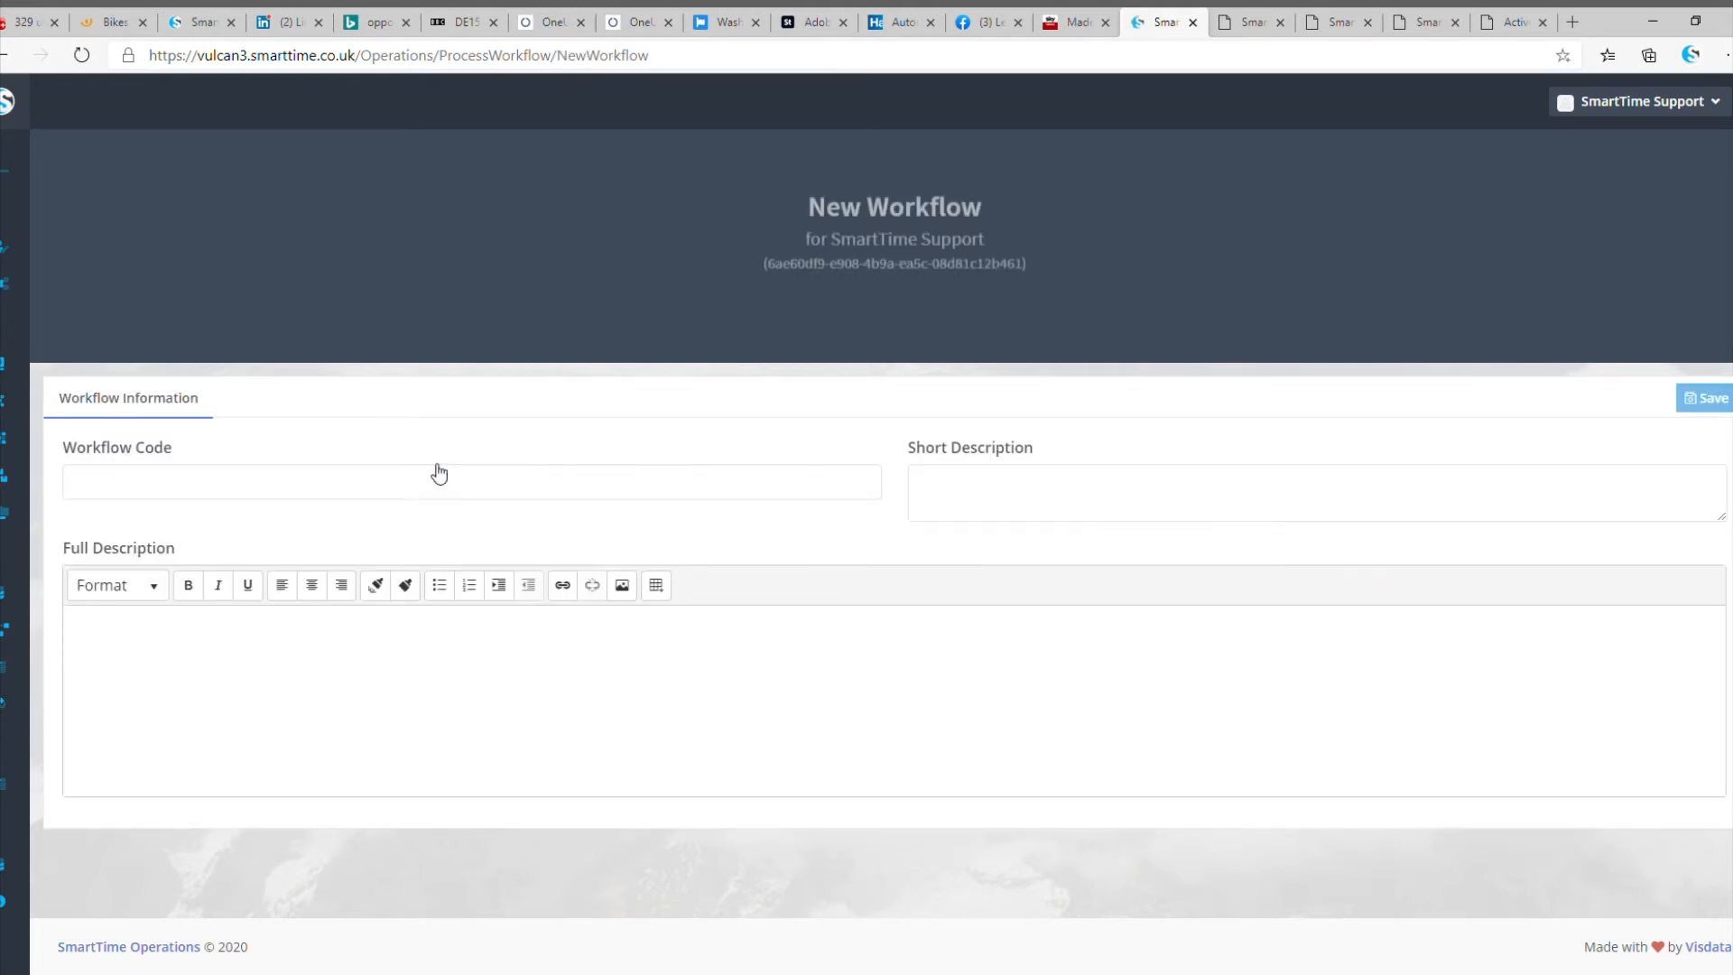
Enter workflow code WF12345 with the short description "Short Description" and save the new workflow.
left_click(389, 494)
type("WF12345")
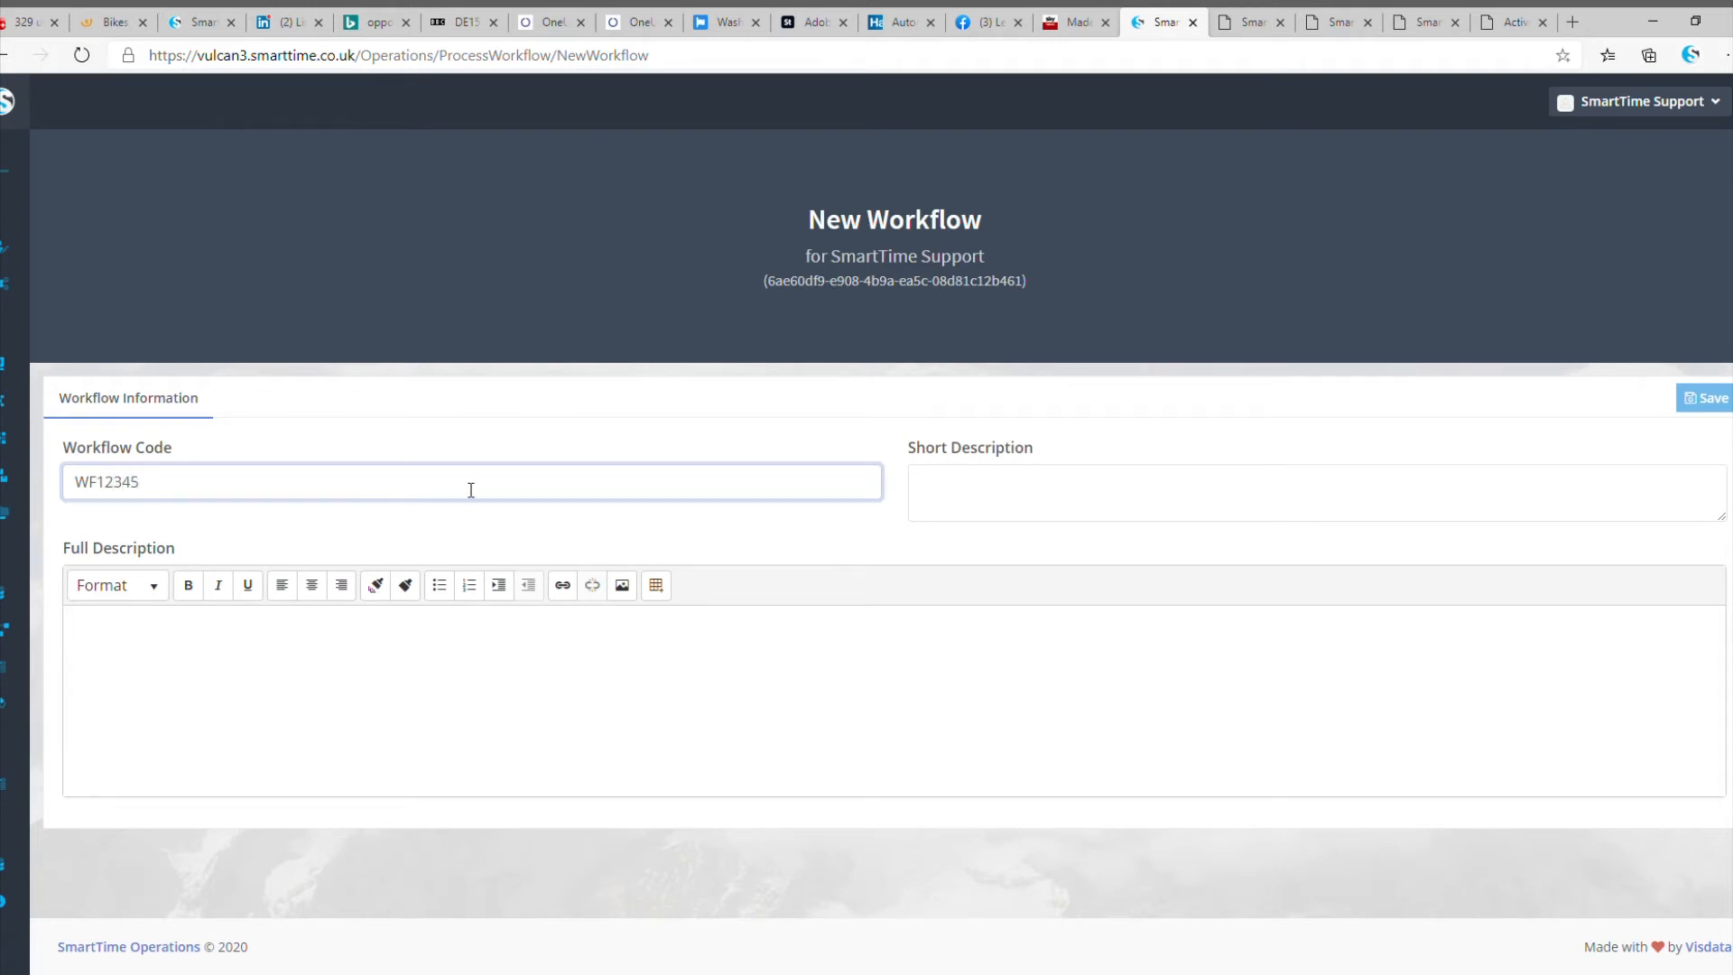
left_click(965, 519)
type("Sho")
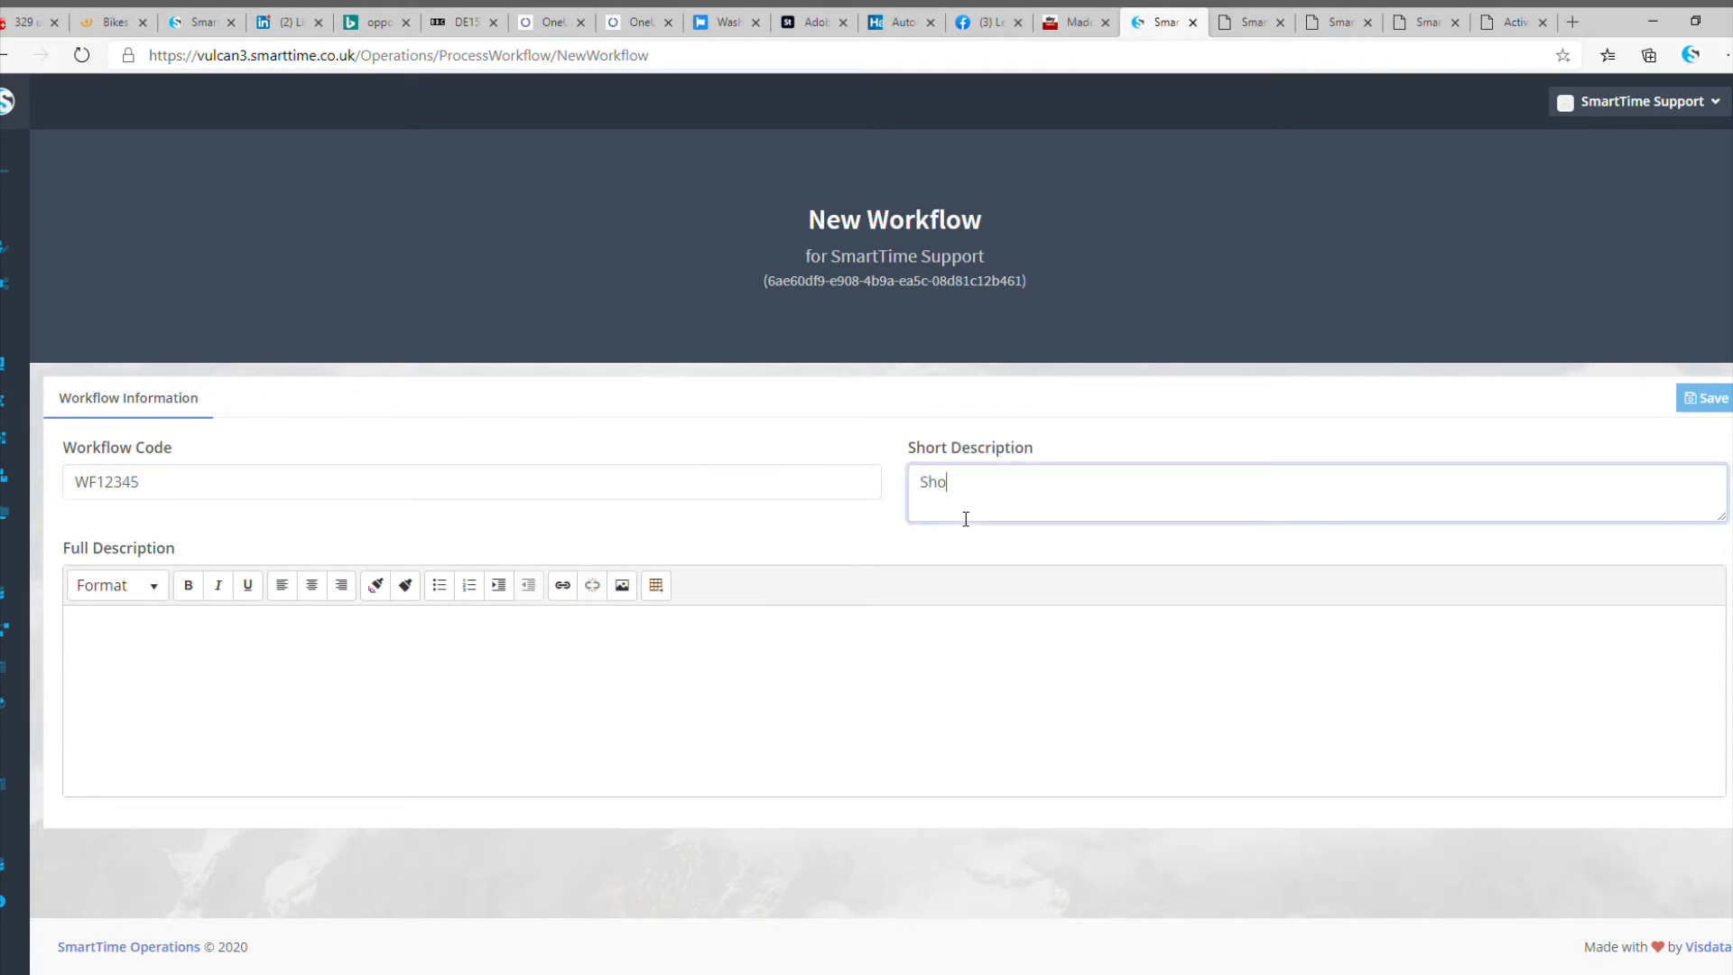
type("rt Description")
key("Tab")
key("Tab")
key("Tab")
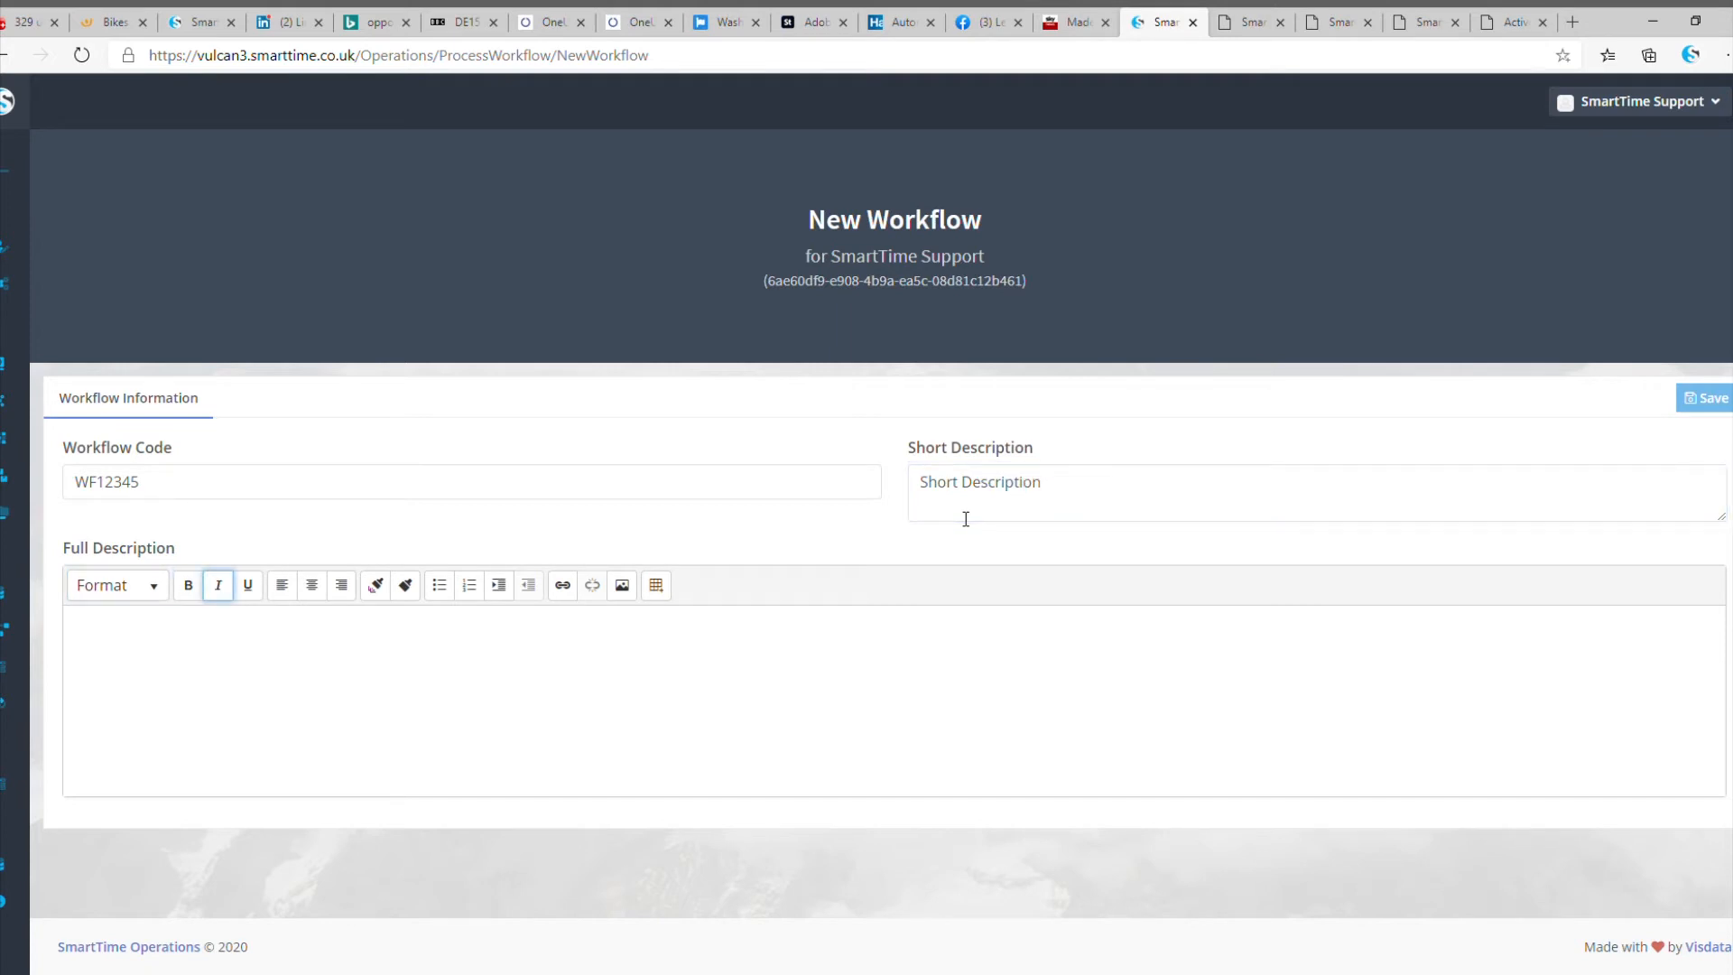
left_click(605, 646)
left_click(1709, 399)
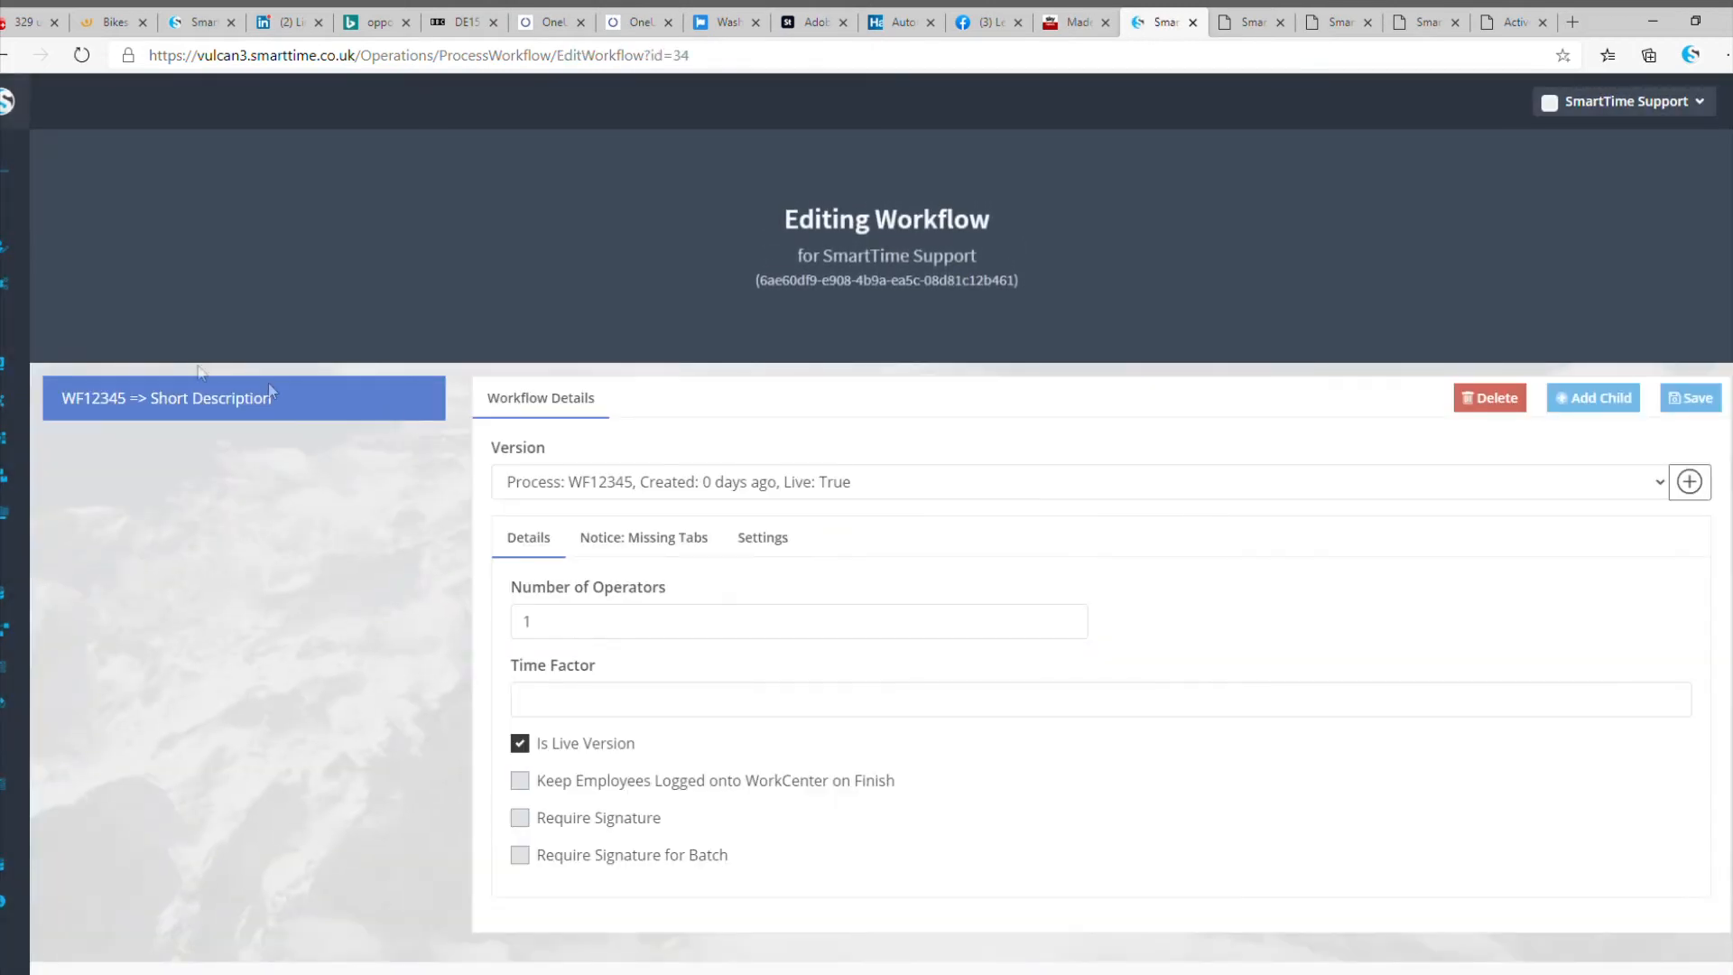
Set the time factor of workflow WF12345 to 1 and save the workflow.
left_click(551, 713)
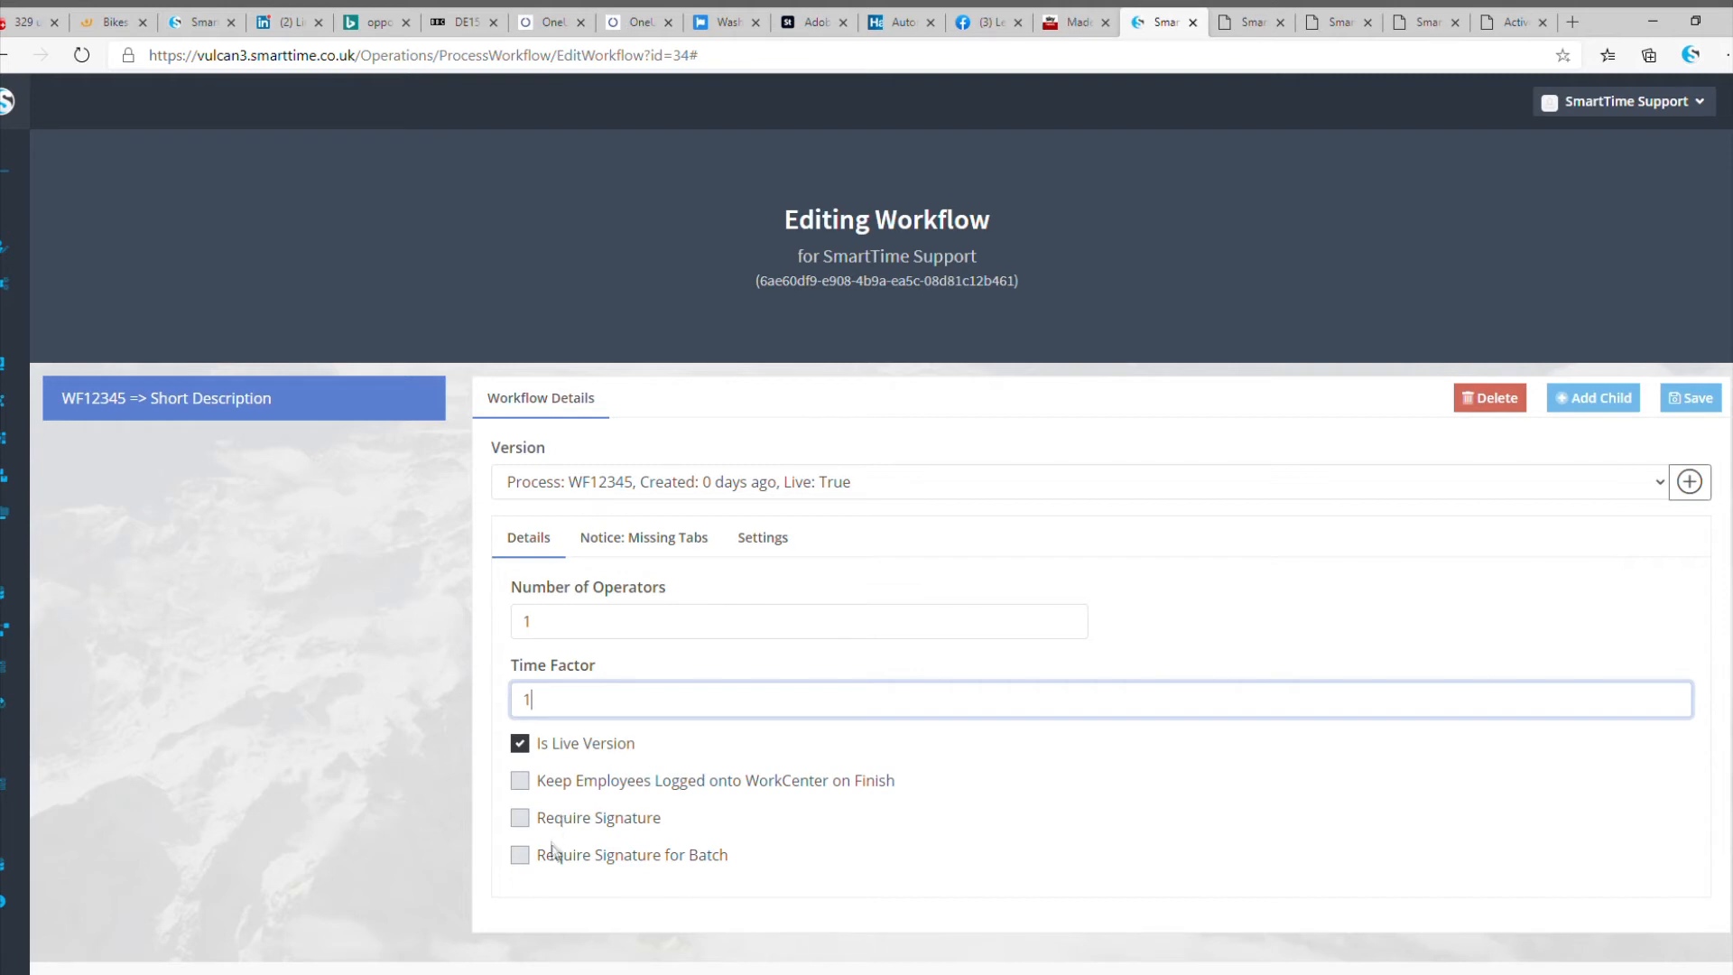
left_click(1682, 401)
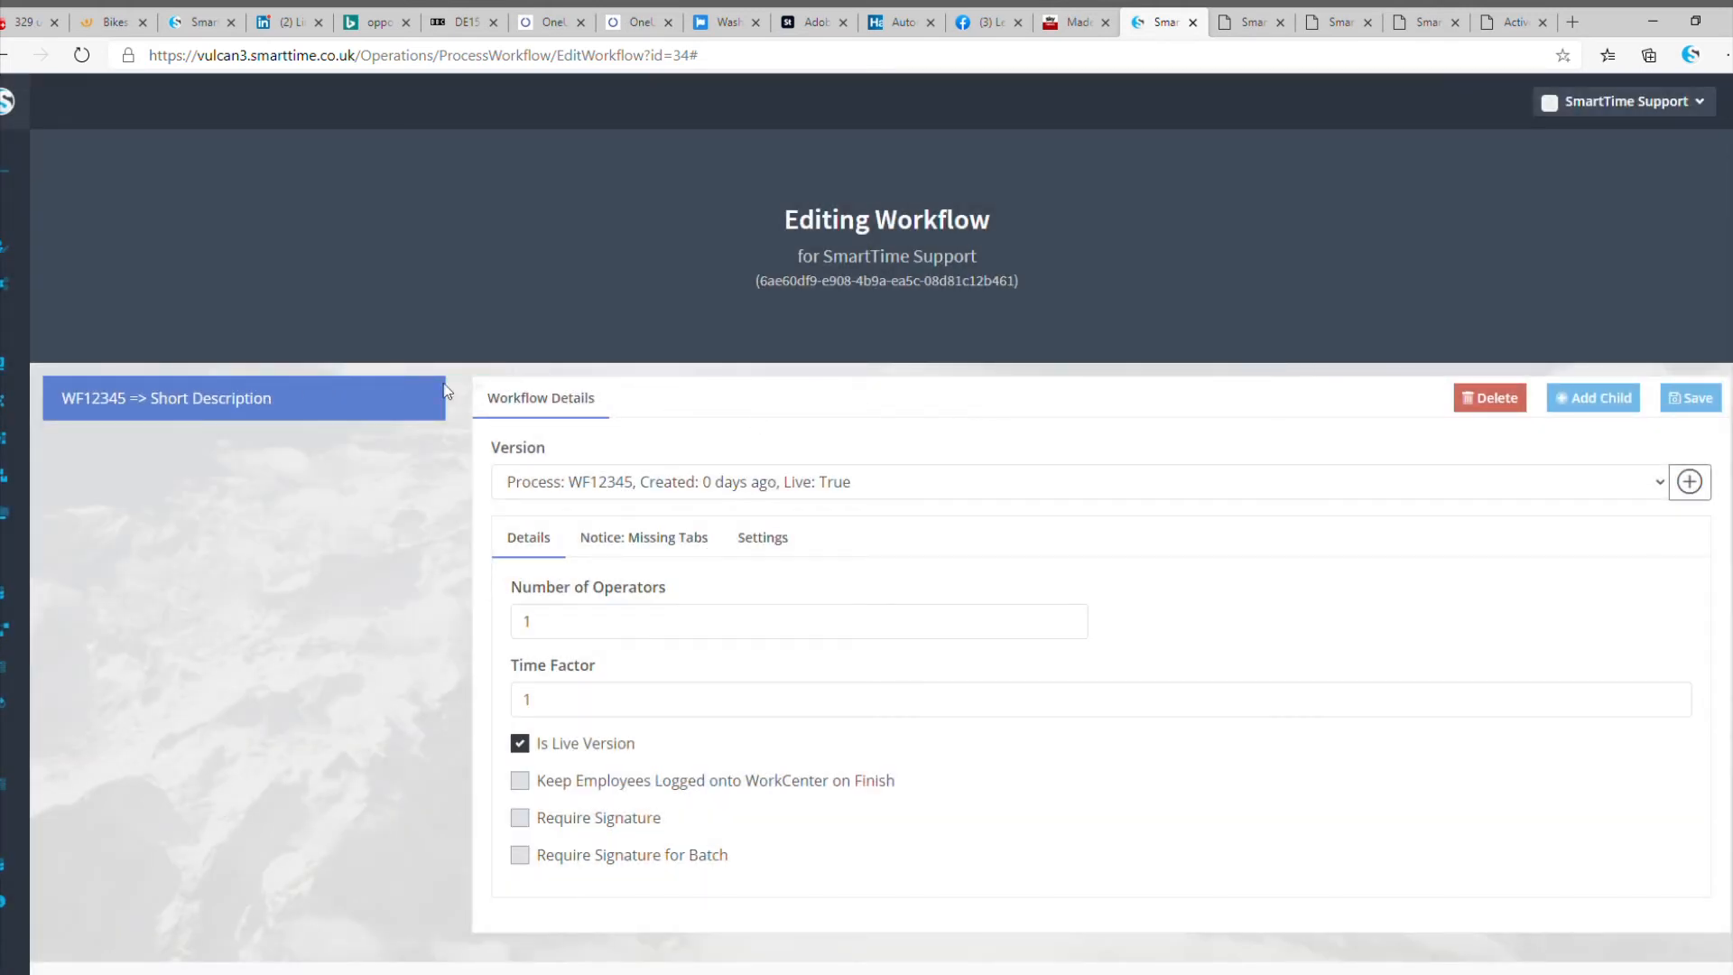
Add a child step to workflow WF12345 and assign it the process PC12345 (Simple Description of Task).
left_click(1614, 406)
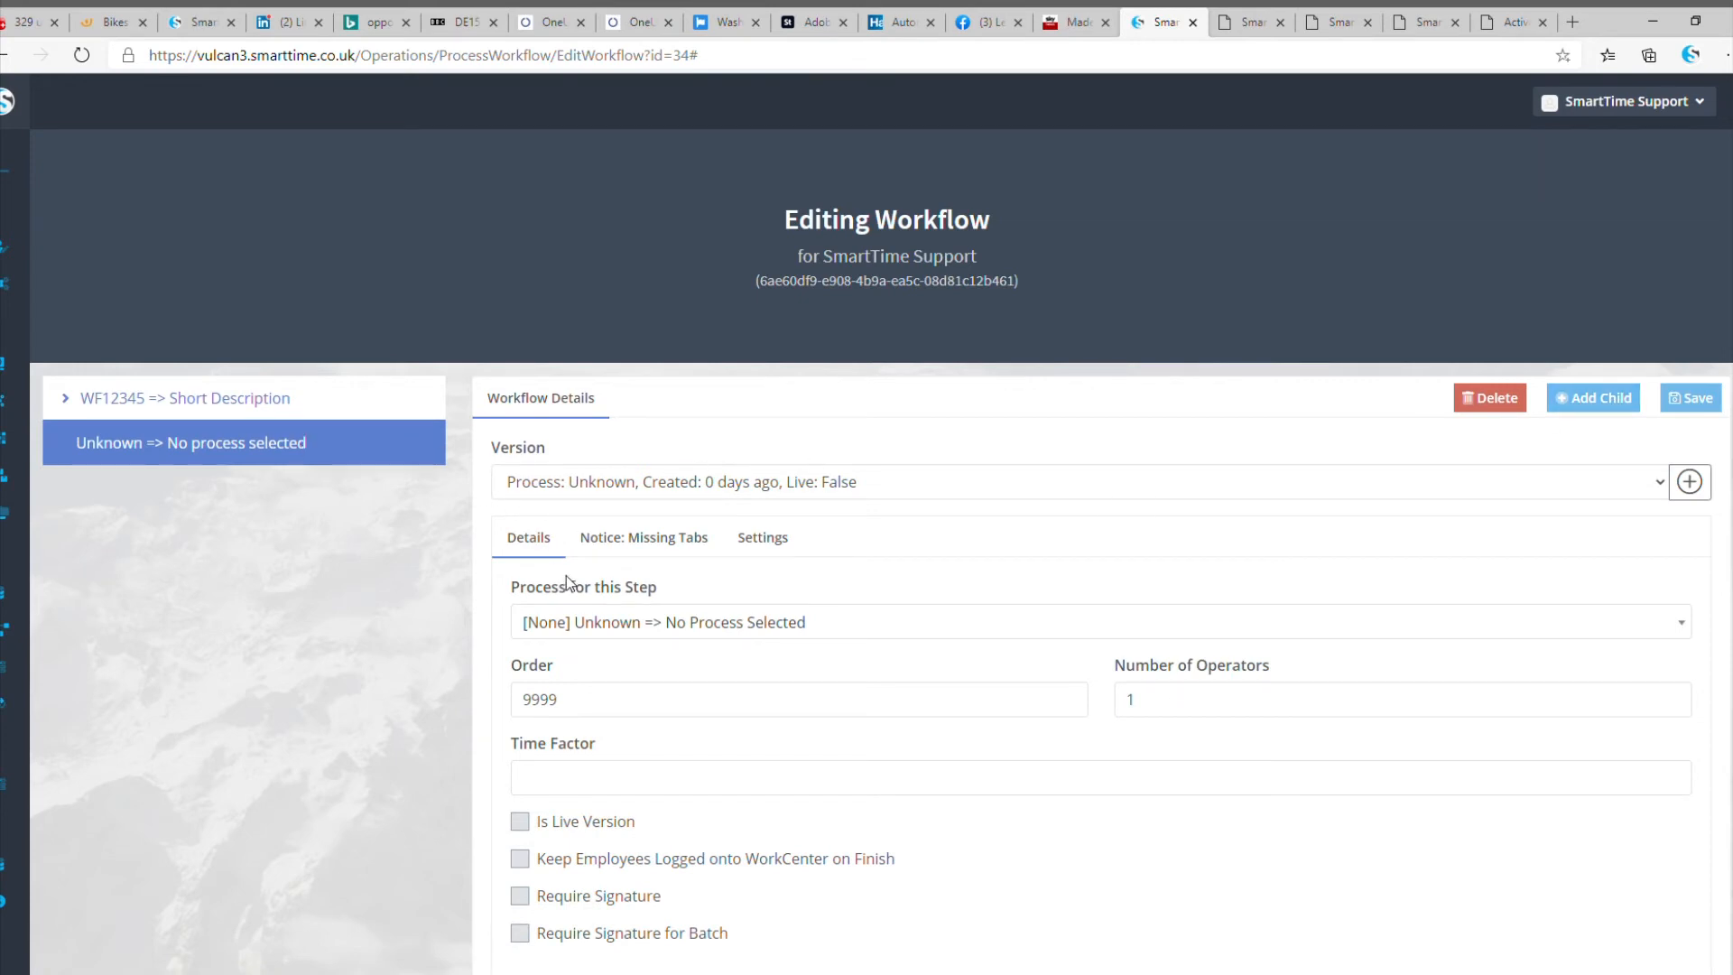
left_click(594, 623)
scroll(607, 663, "down", 2)
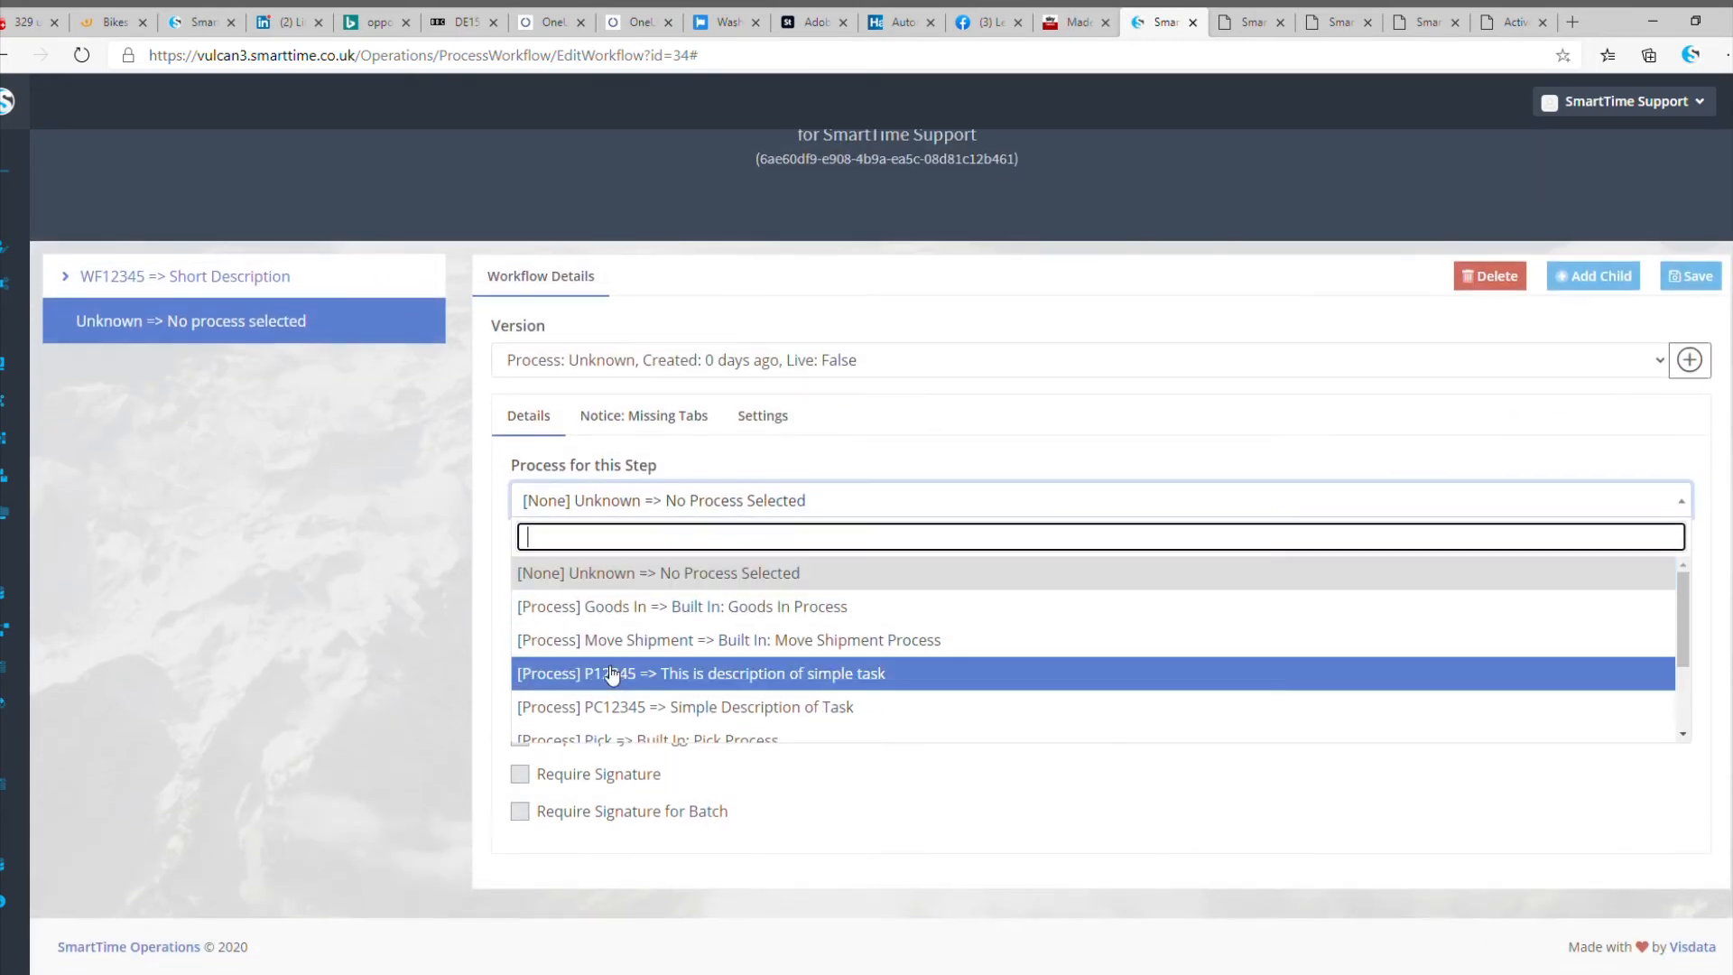
left_click(644, 712)
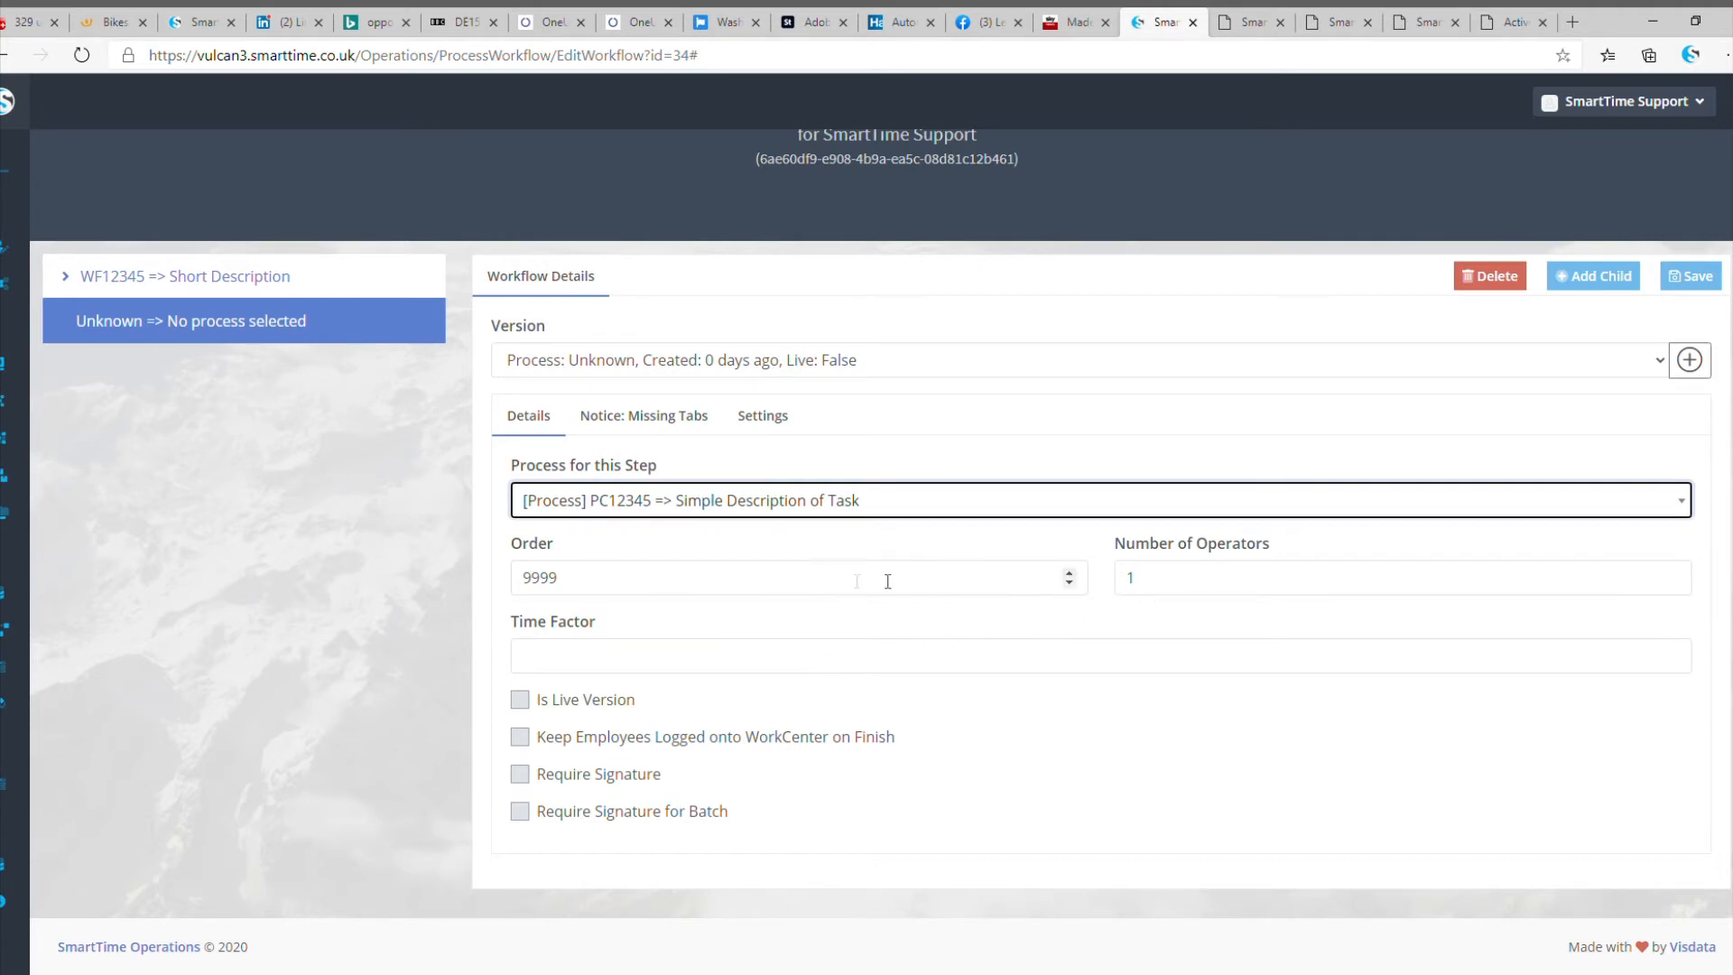
Give the child step time factor 1, enable live version, keeping employees logged on at finish and required signature, then save and reopen it.
left_click(689, 660)
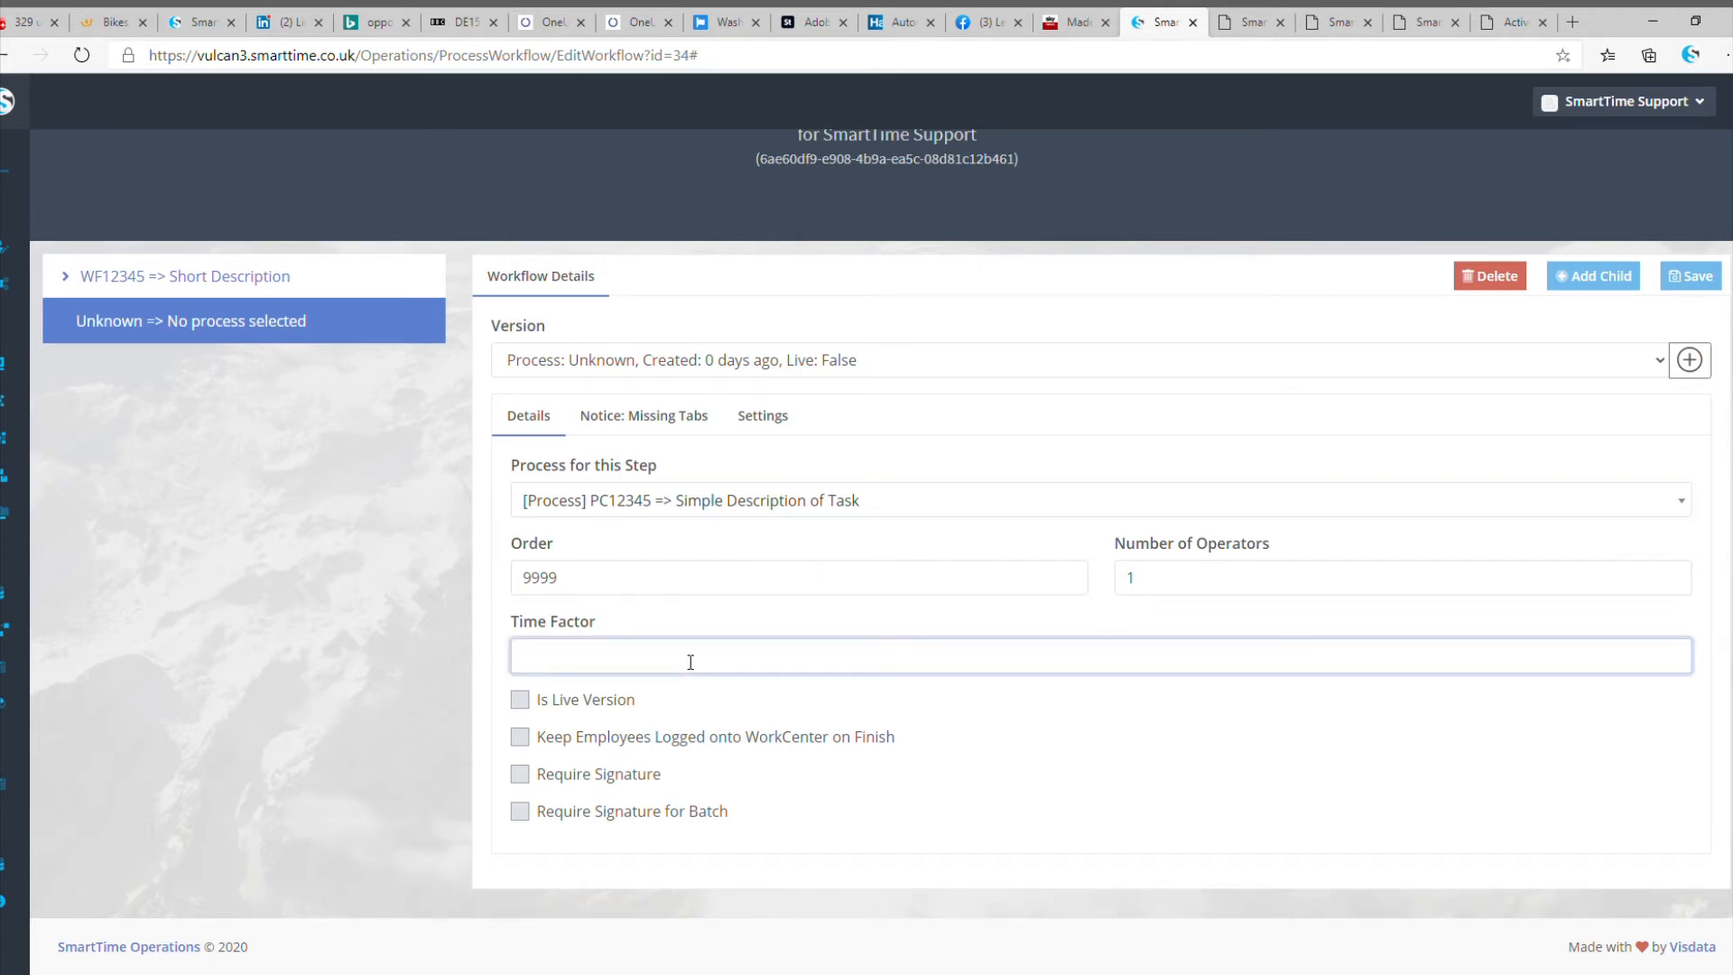
left_click(521, 700)
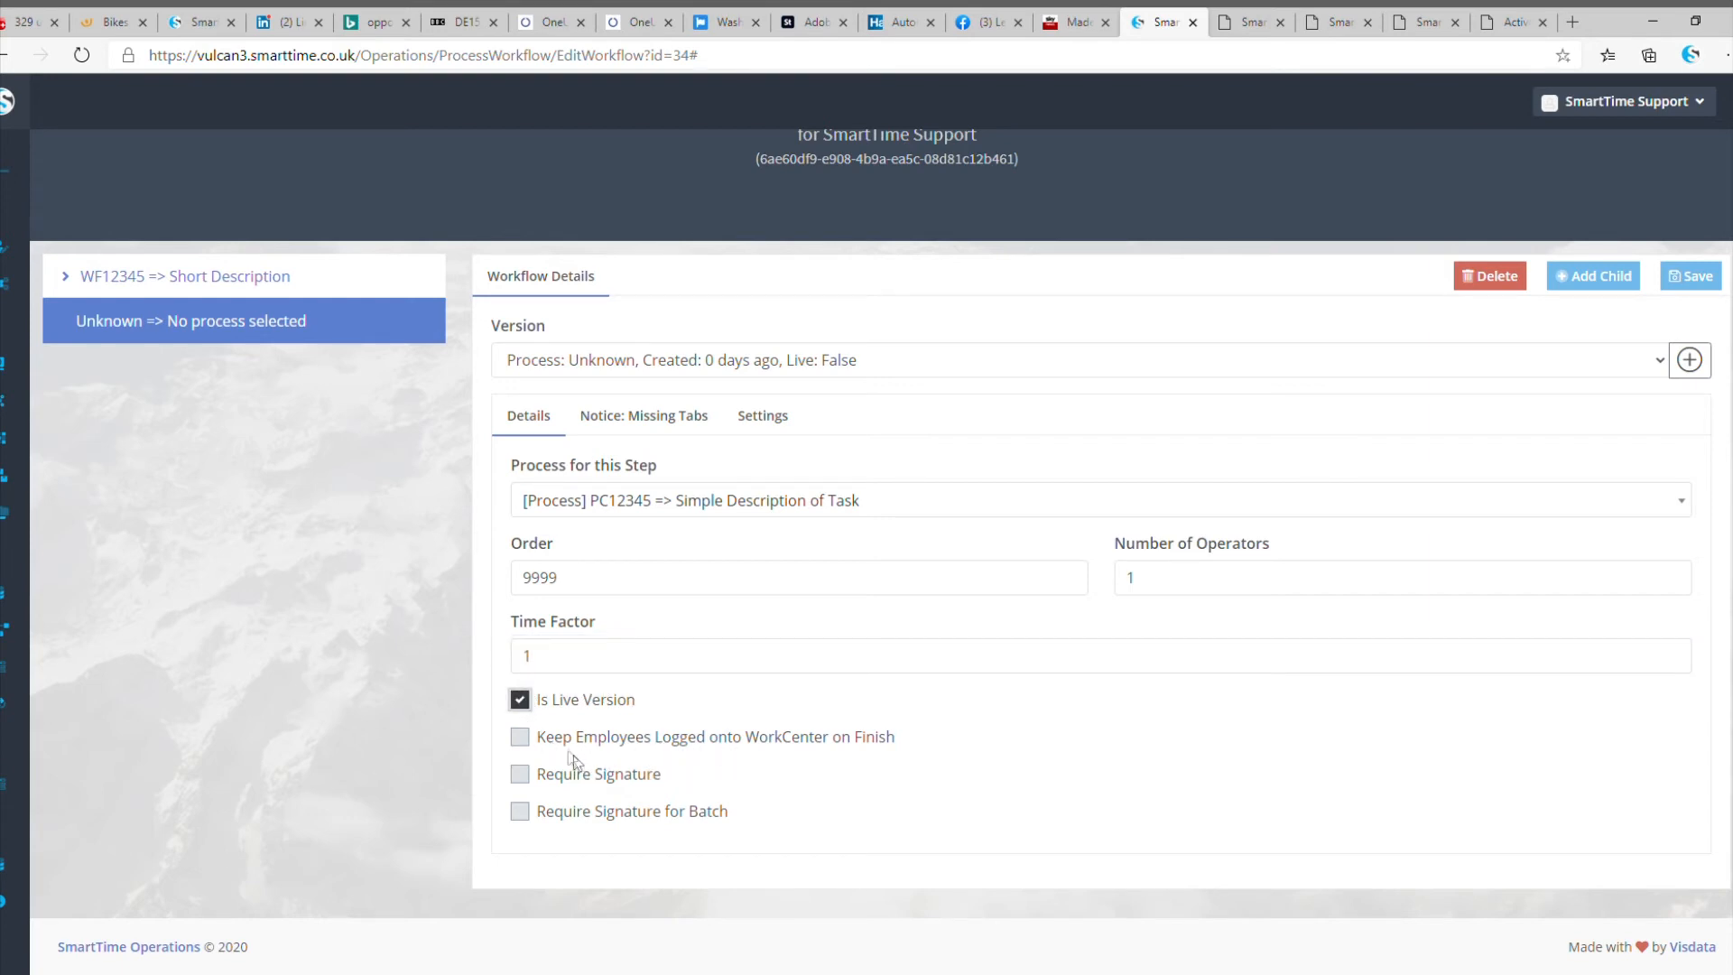
left_click(520, 738)
left_click(520, 774)
left_click(1684, 287)
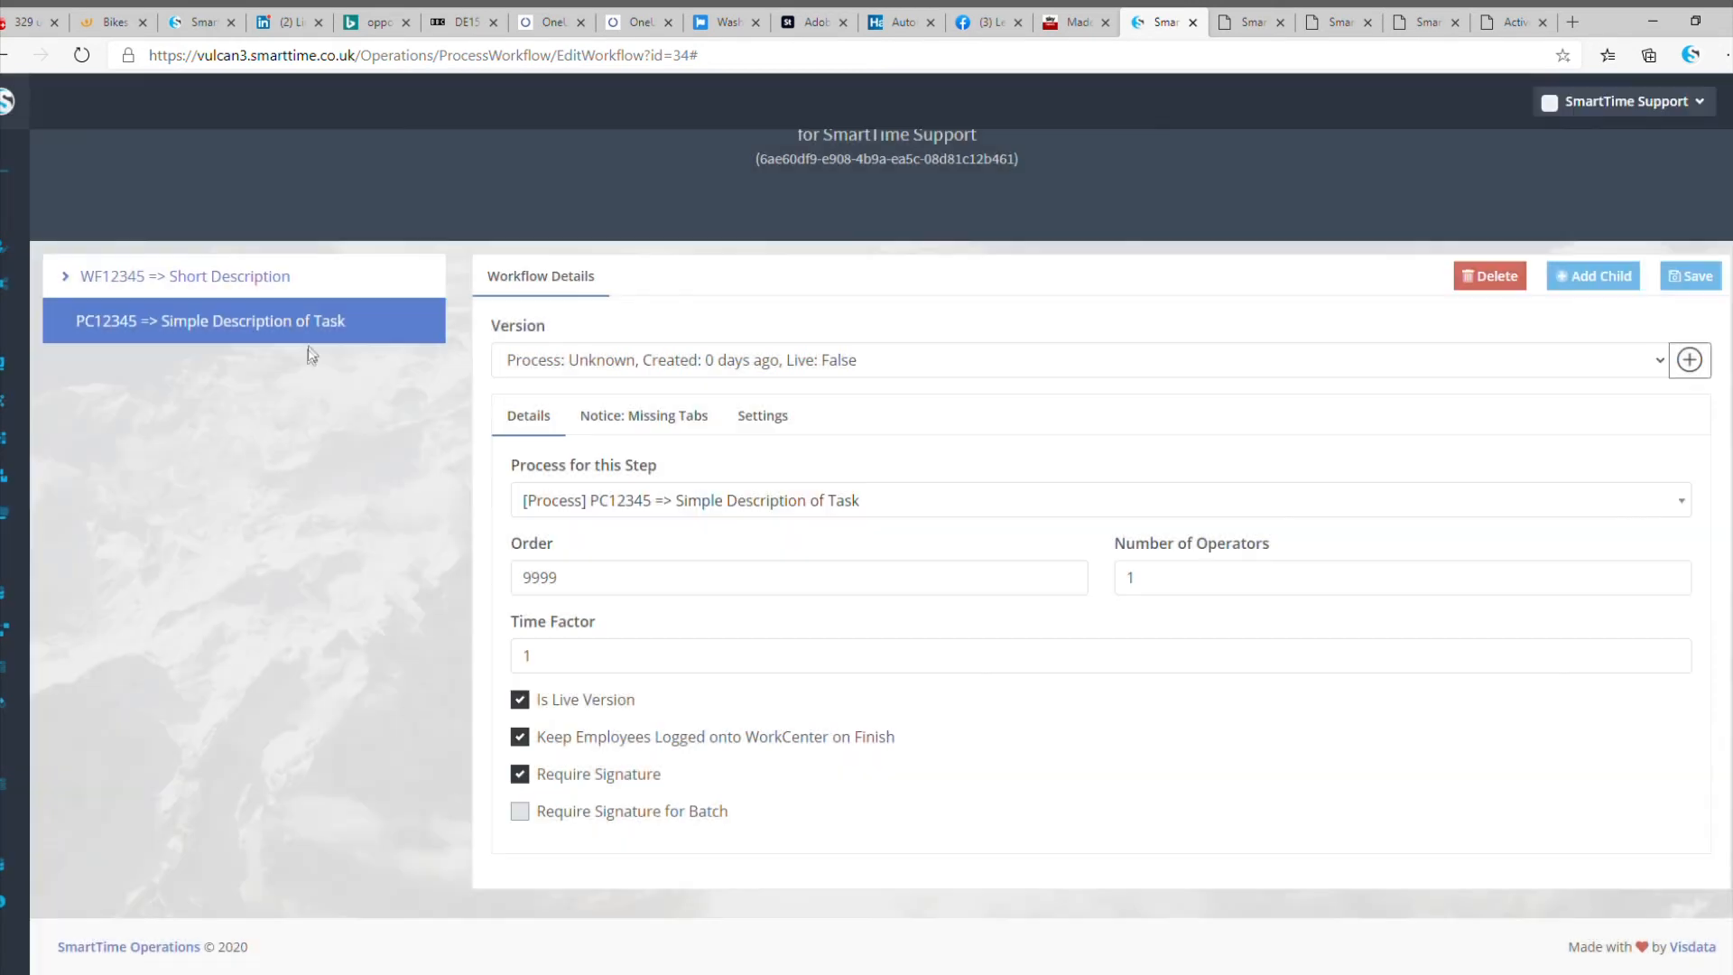
left_click(287, 323)
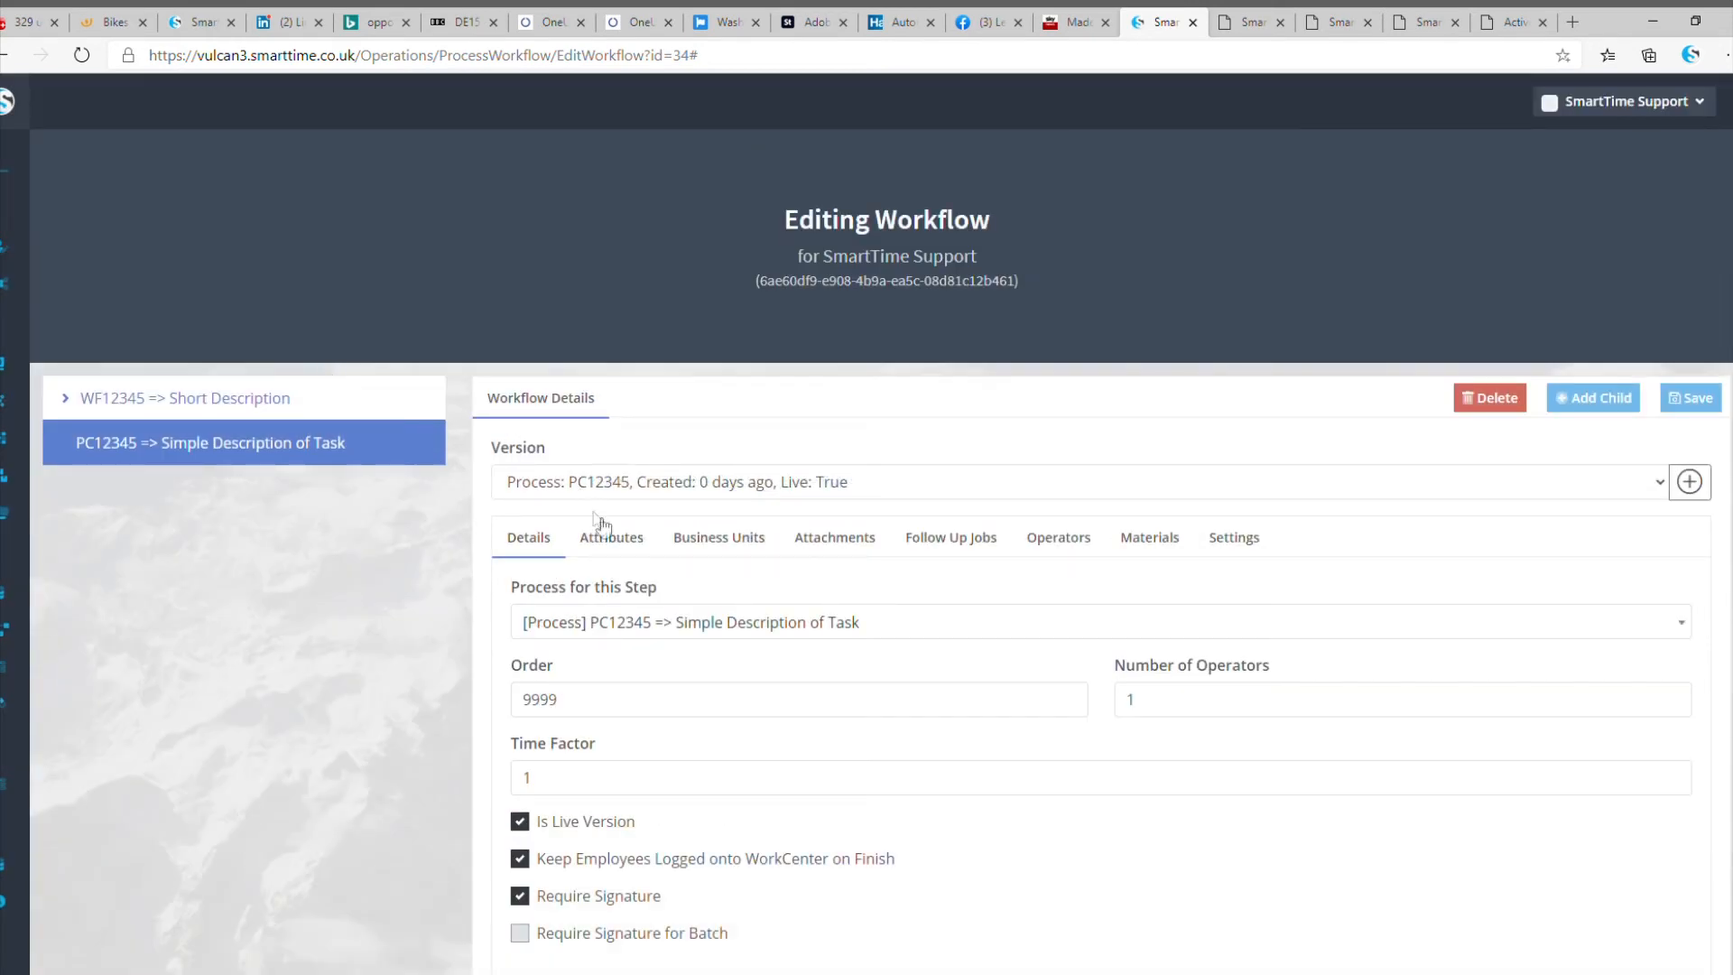
Review the planning and terminal attributes and the business units of child step PC12345.
left_click(627, 540)
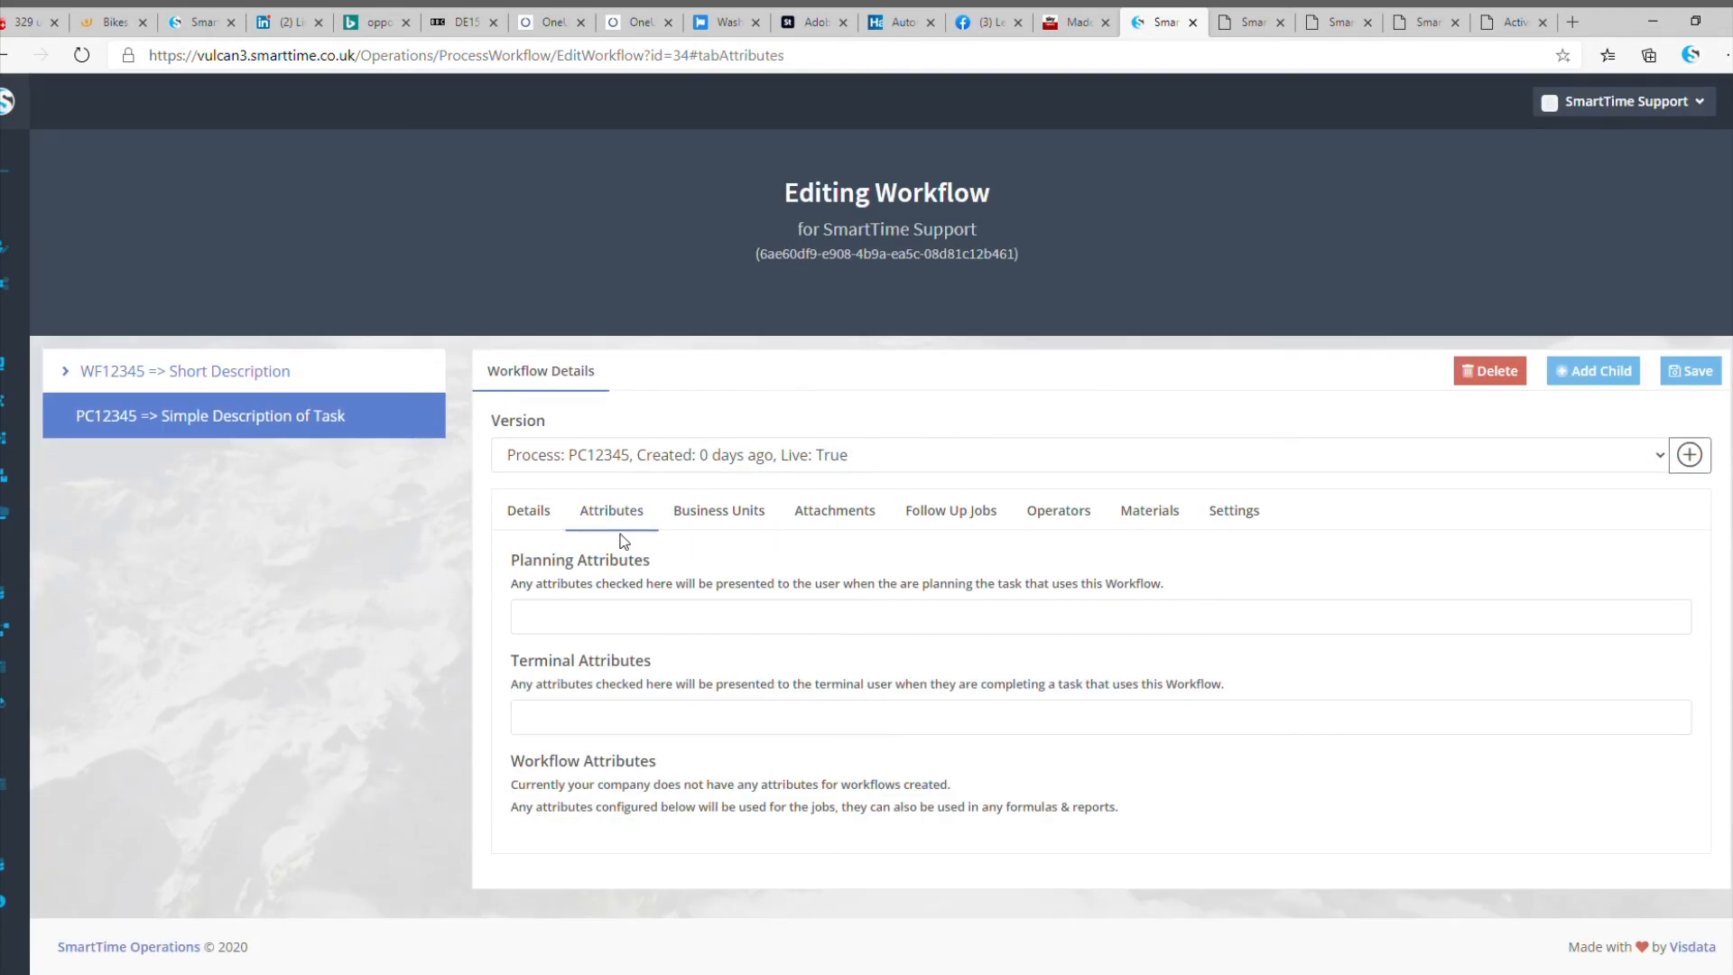
left_click(570, 724)
left_click(571, 724)
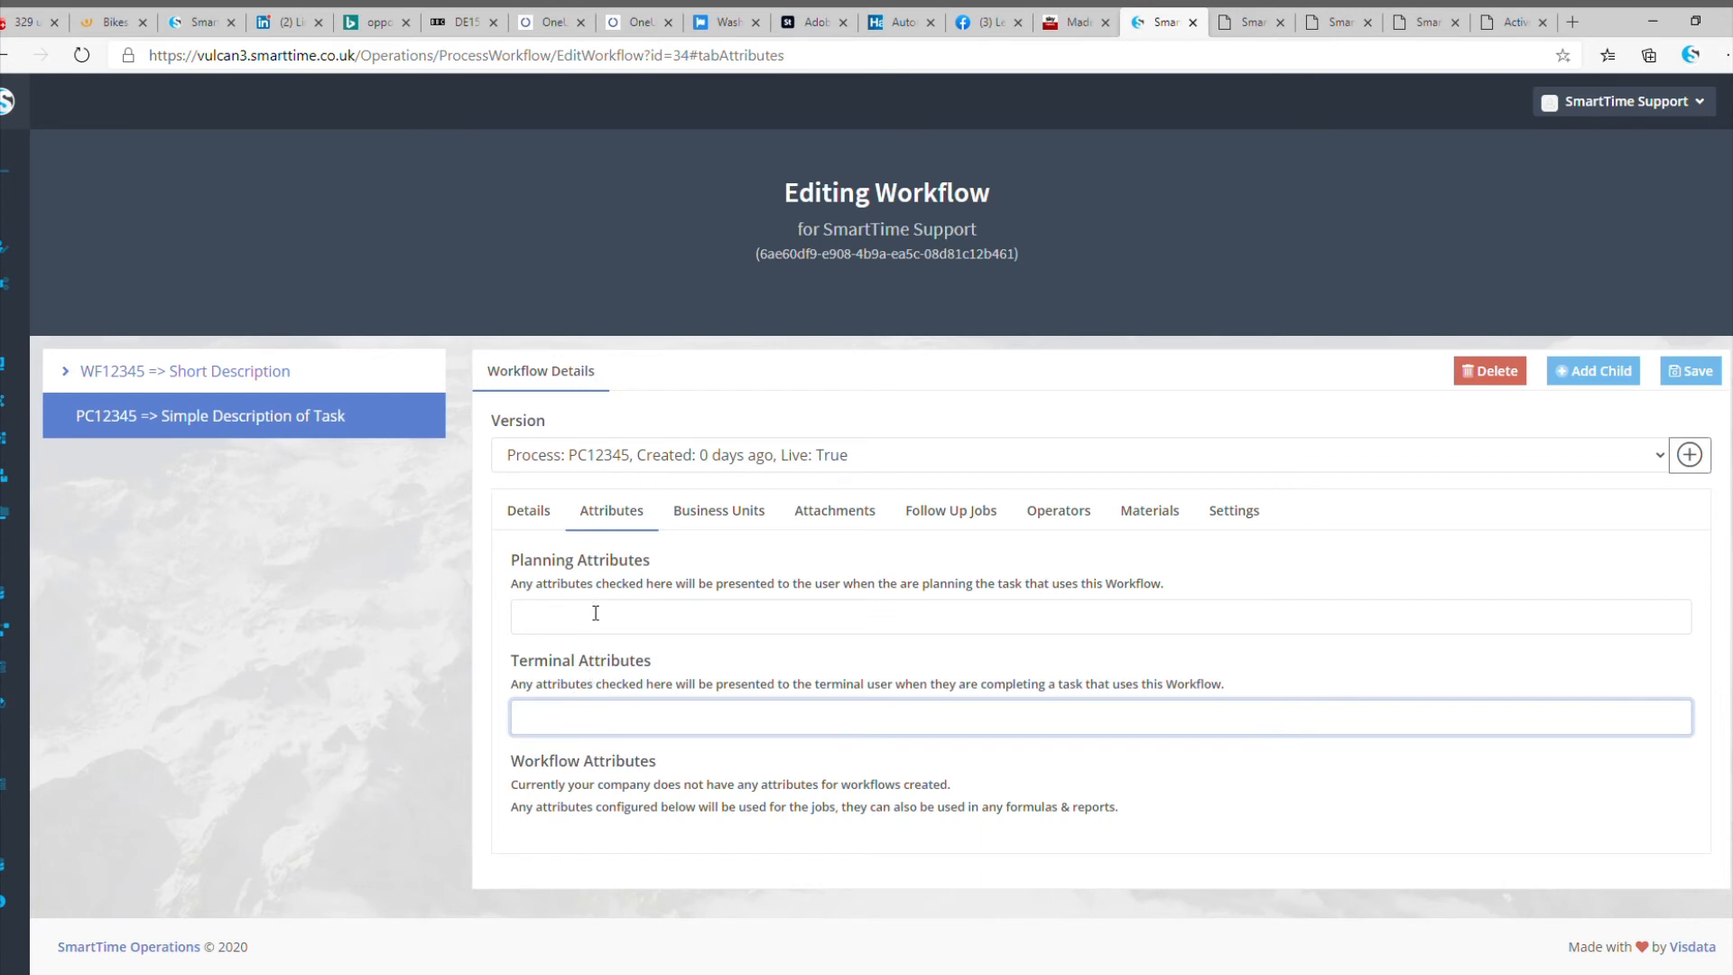
left_click(748, 521)
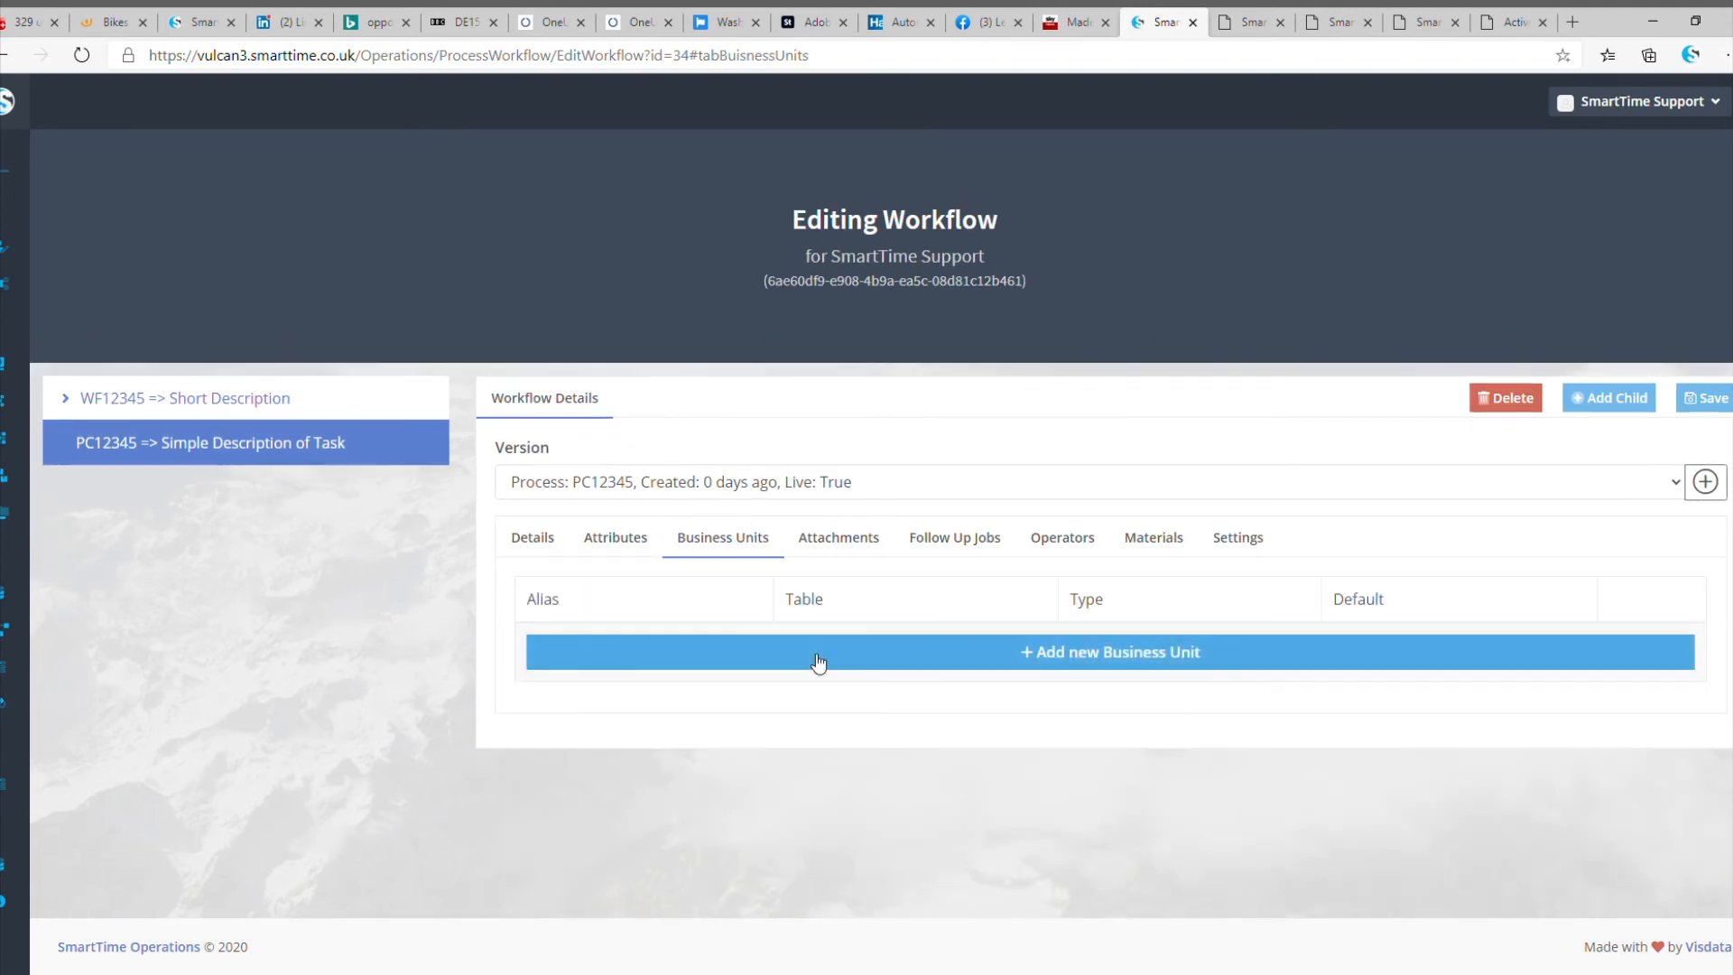
Browse the Works Instructions folder under Technical Documents and set Smarttime Ops - 1 - Cut as the step's viewable attachment.
left_click(834, 540)
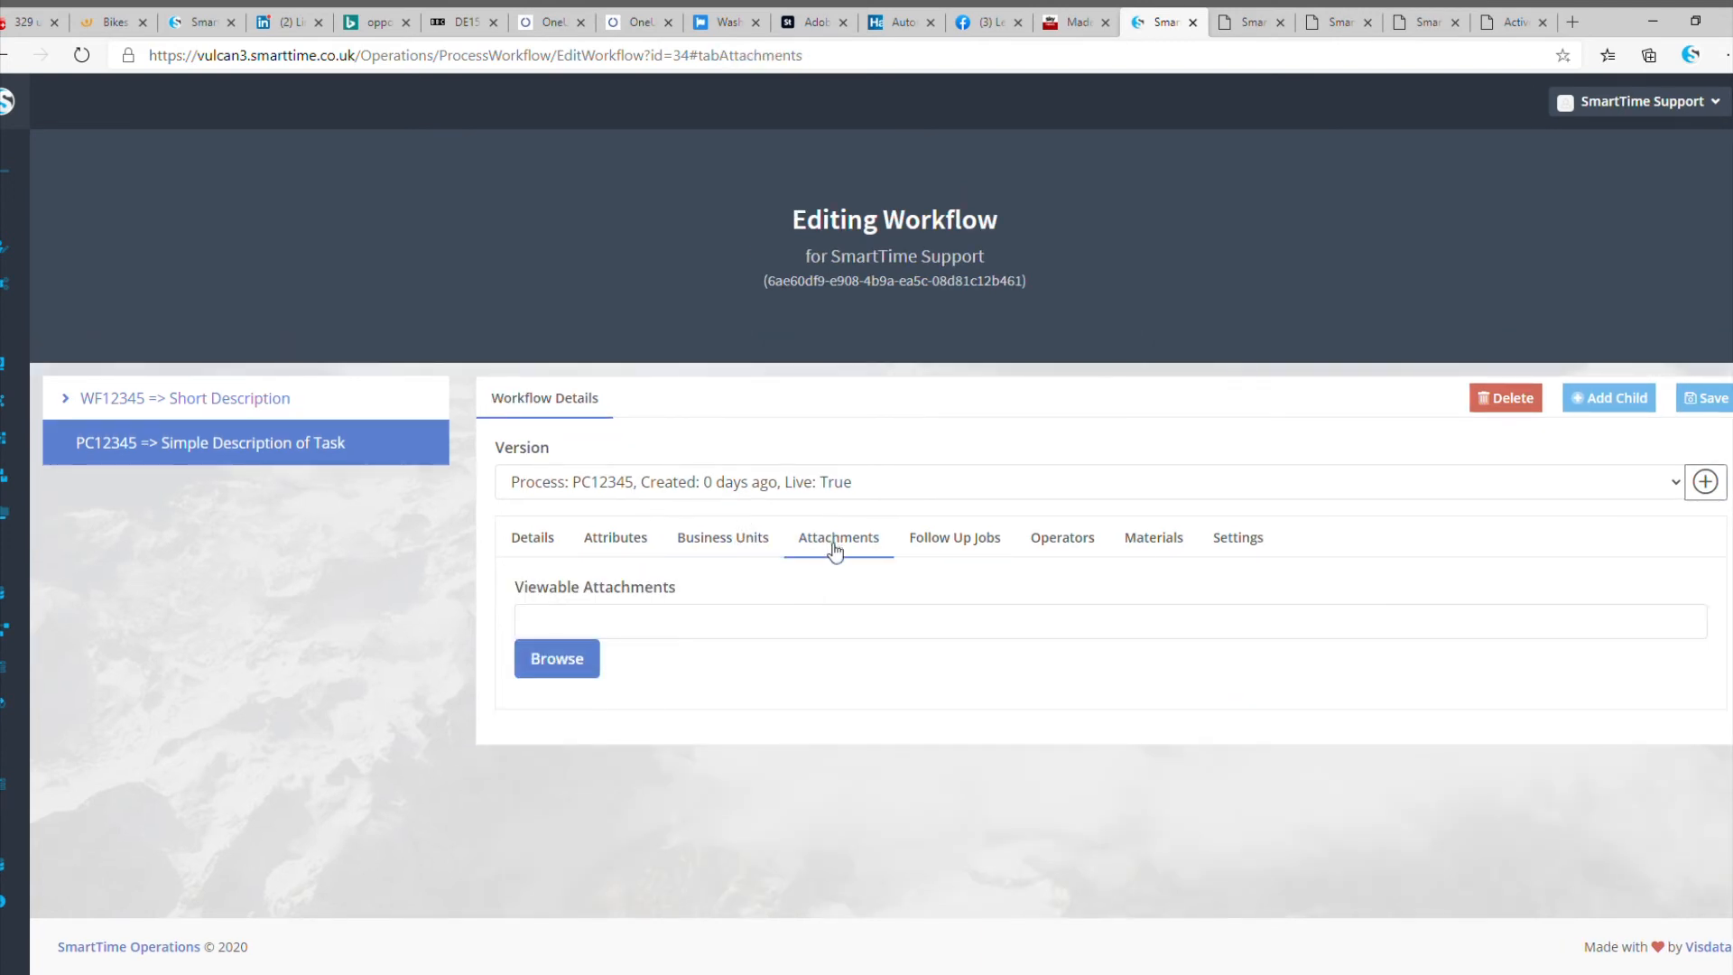
left_click(578, 660)
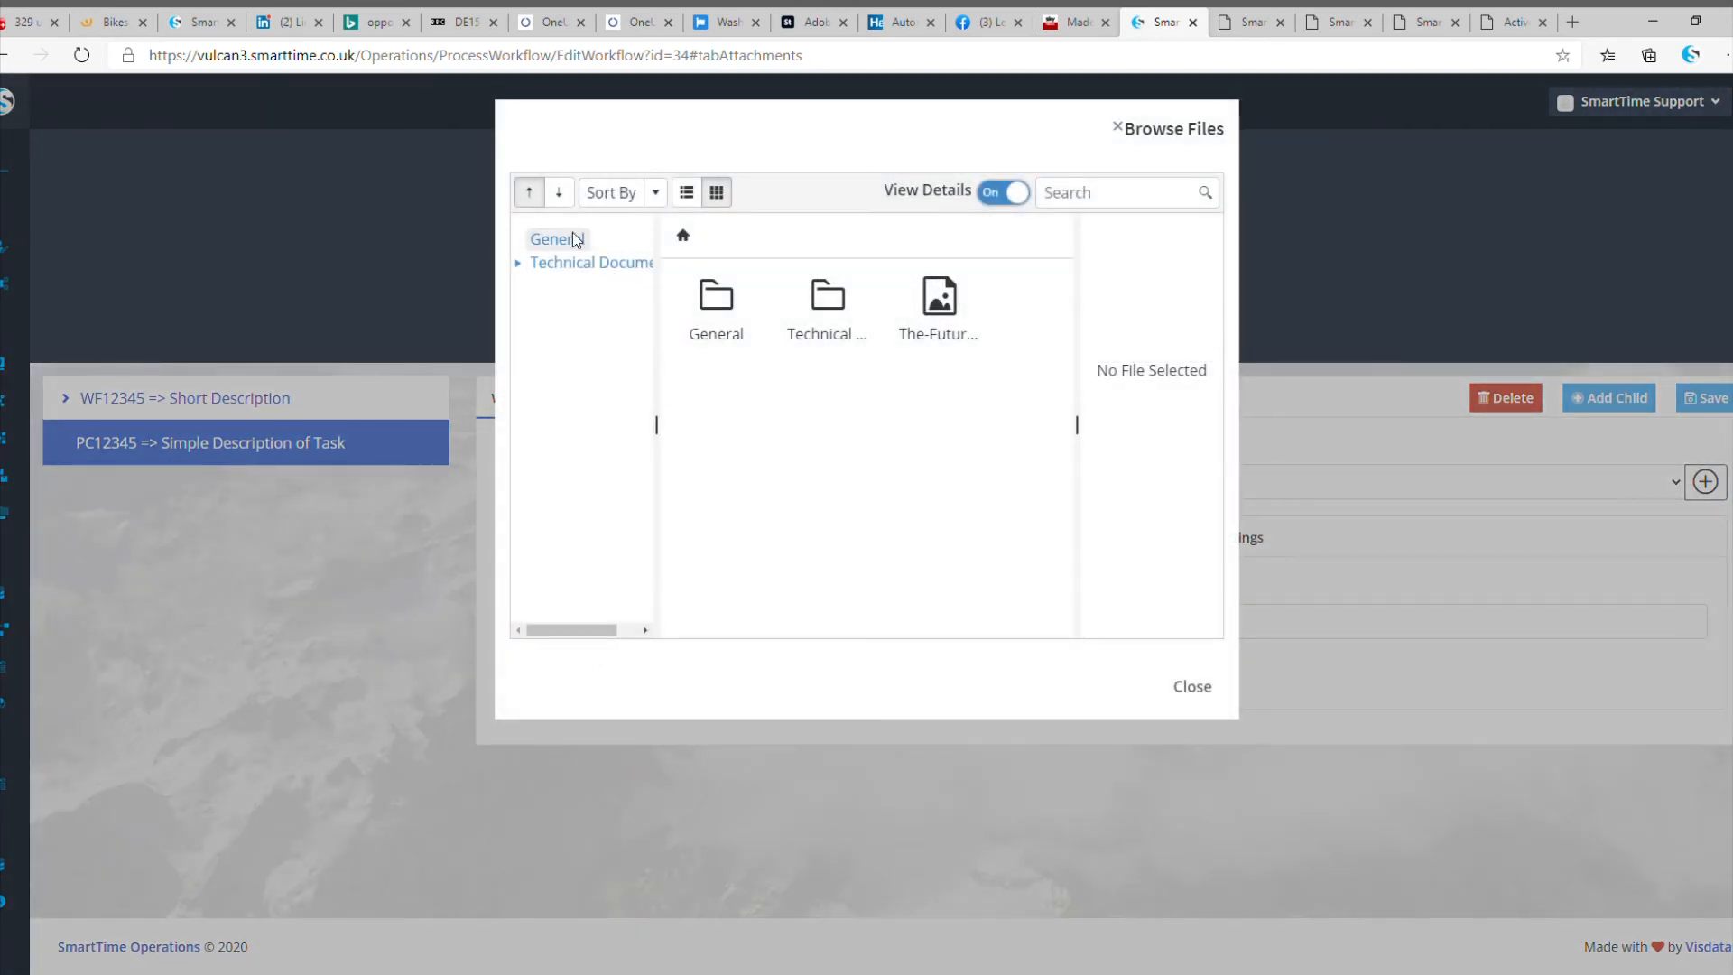
left_click(592, 265)
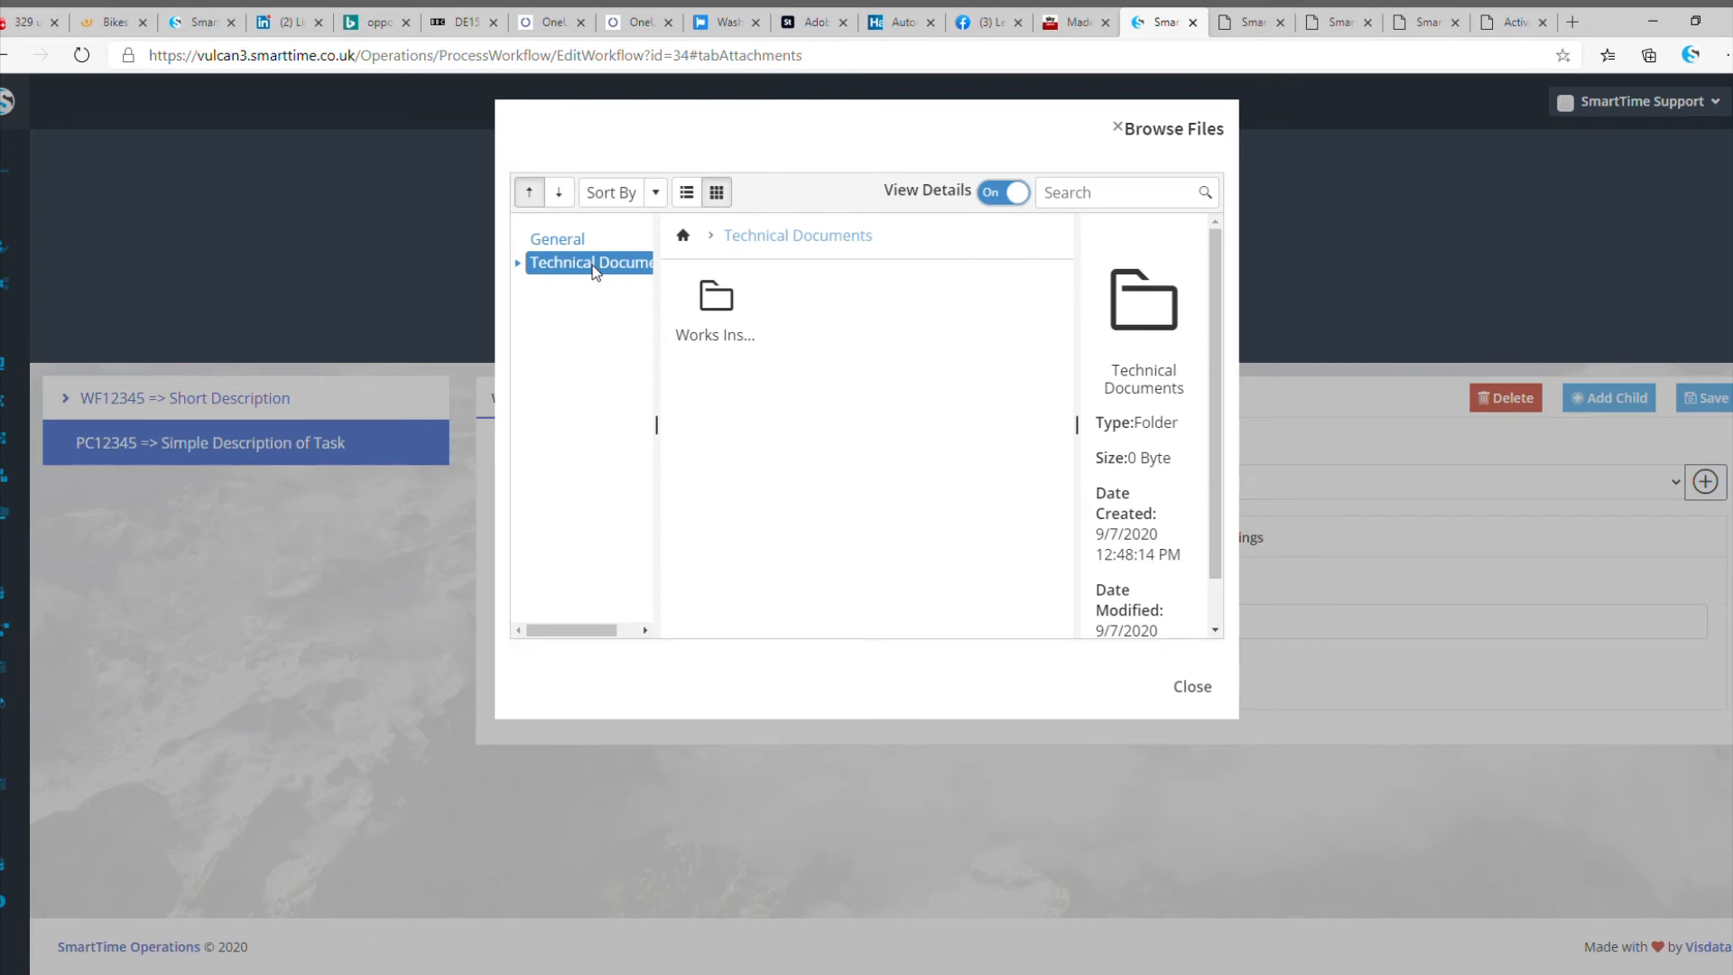
left_click(605, 285)
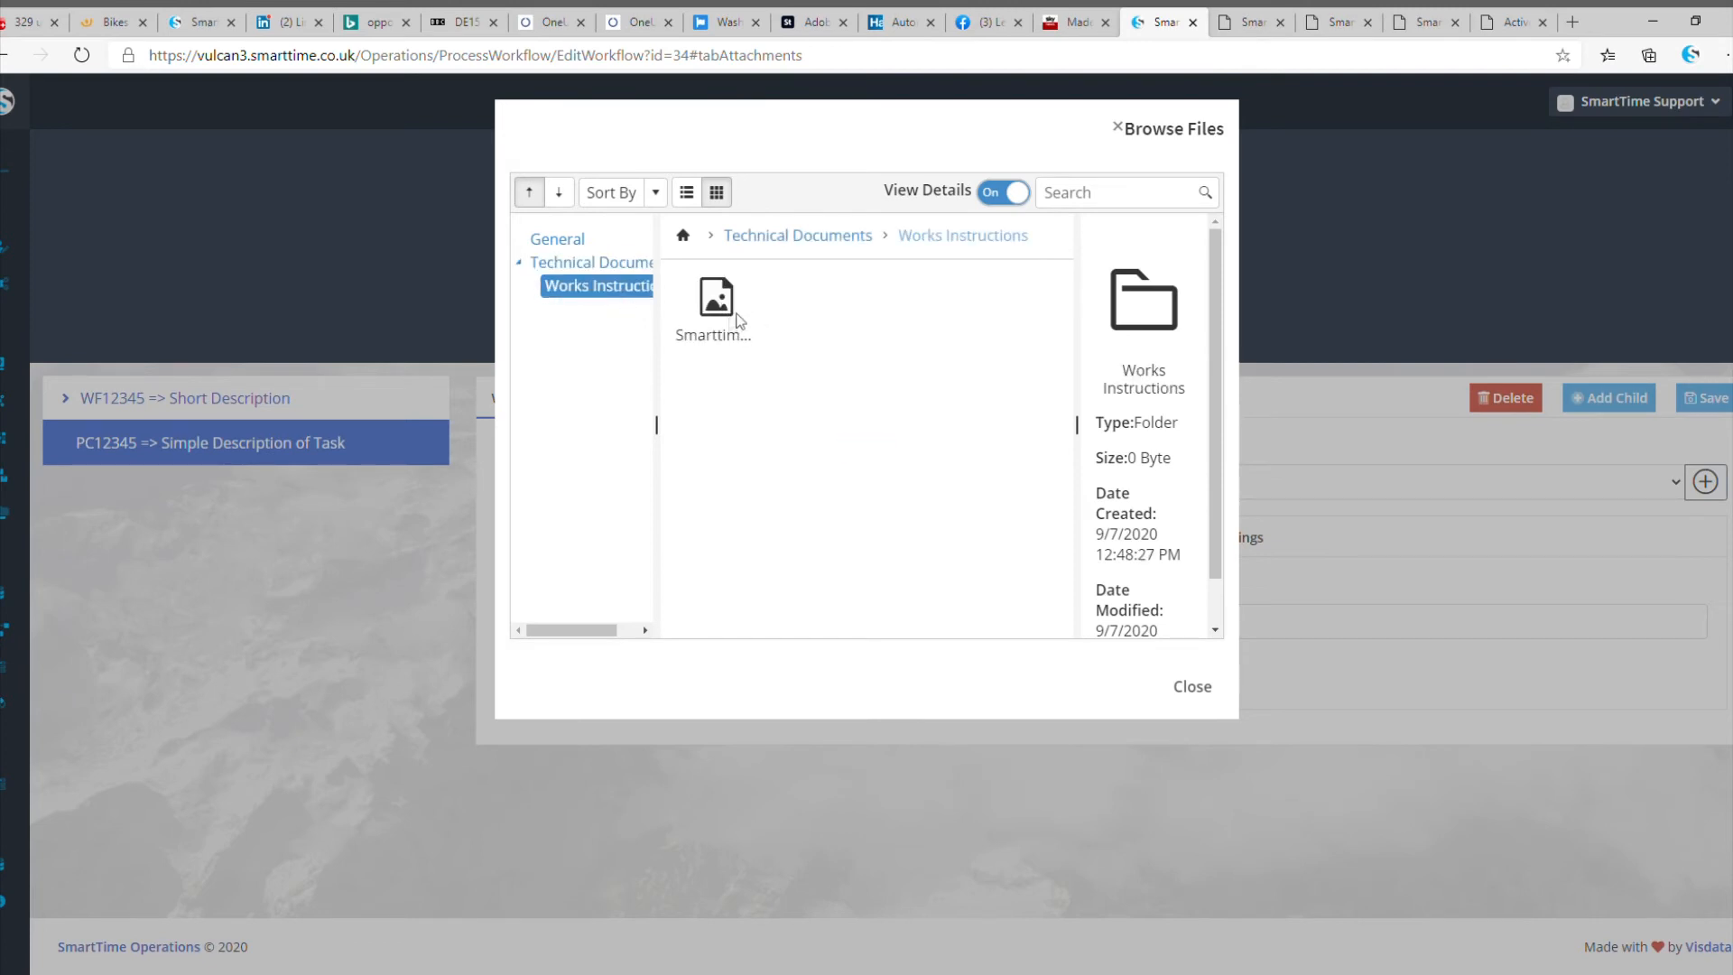
double_click(719, 323)
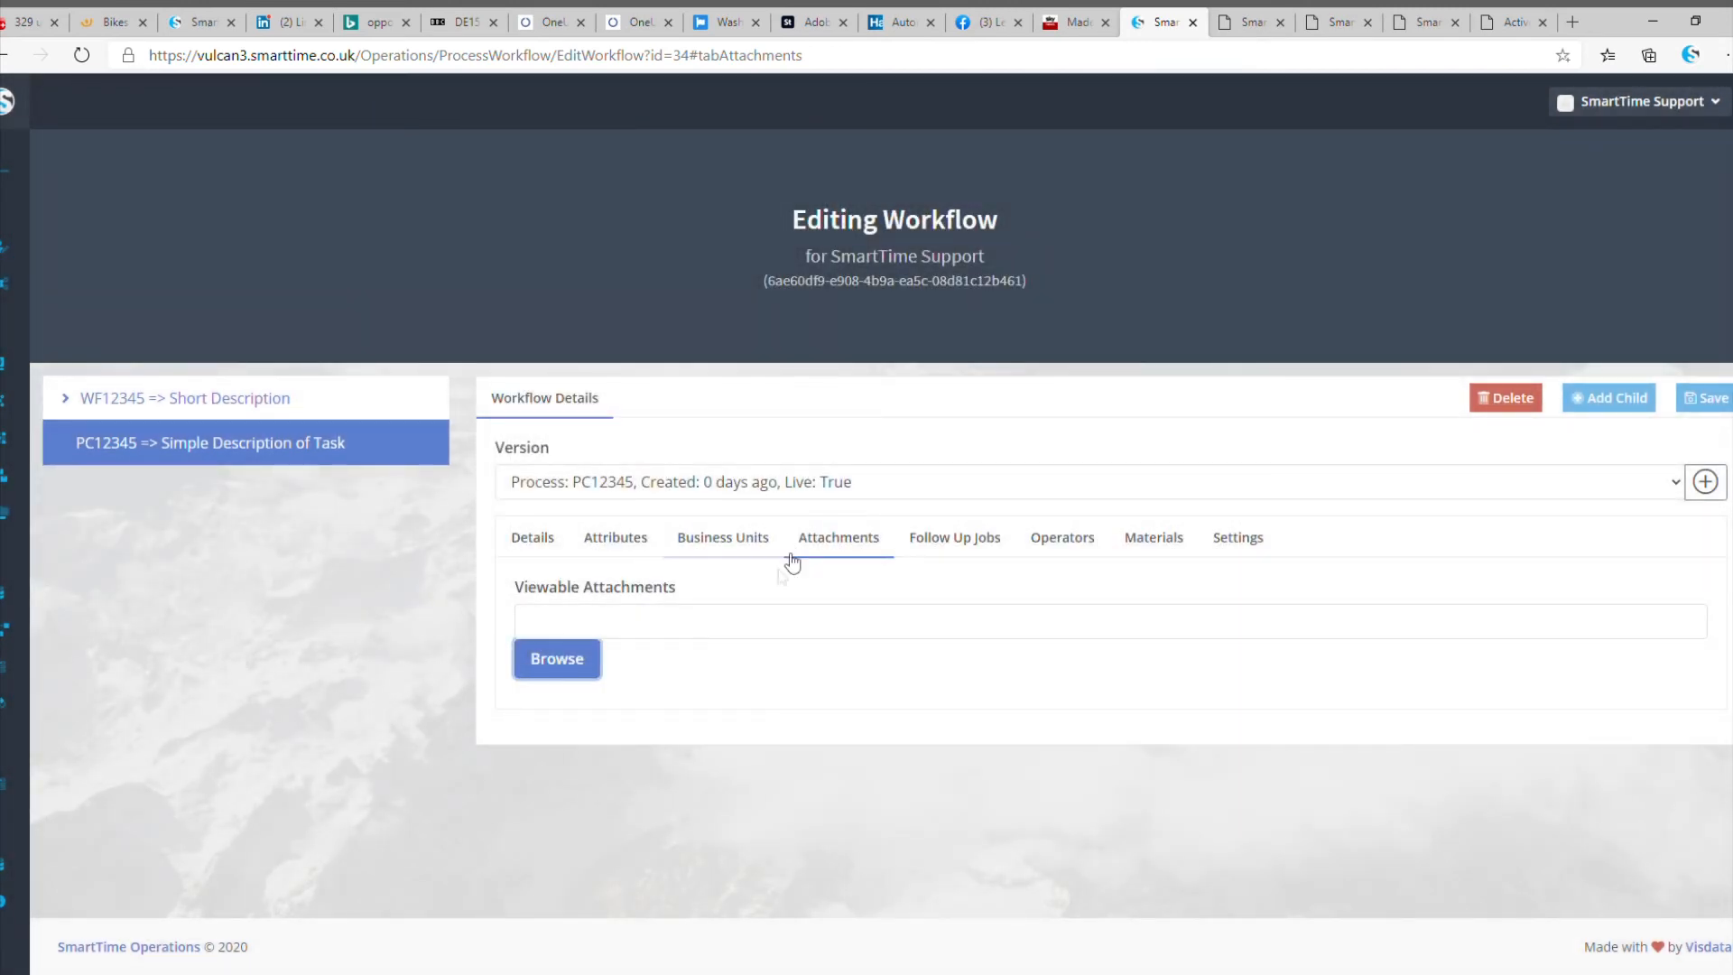
left_click(658, 637)
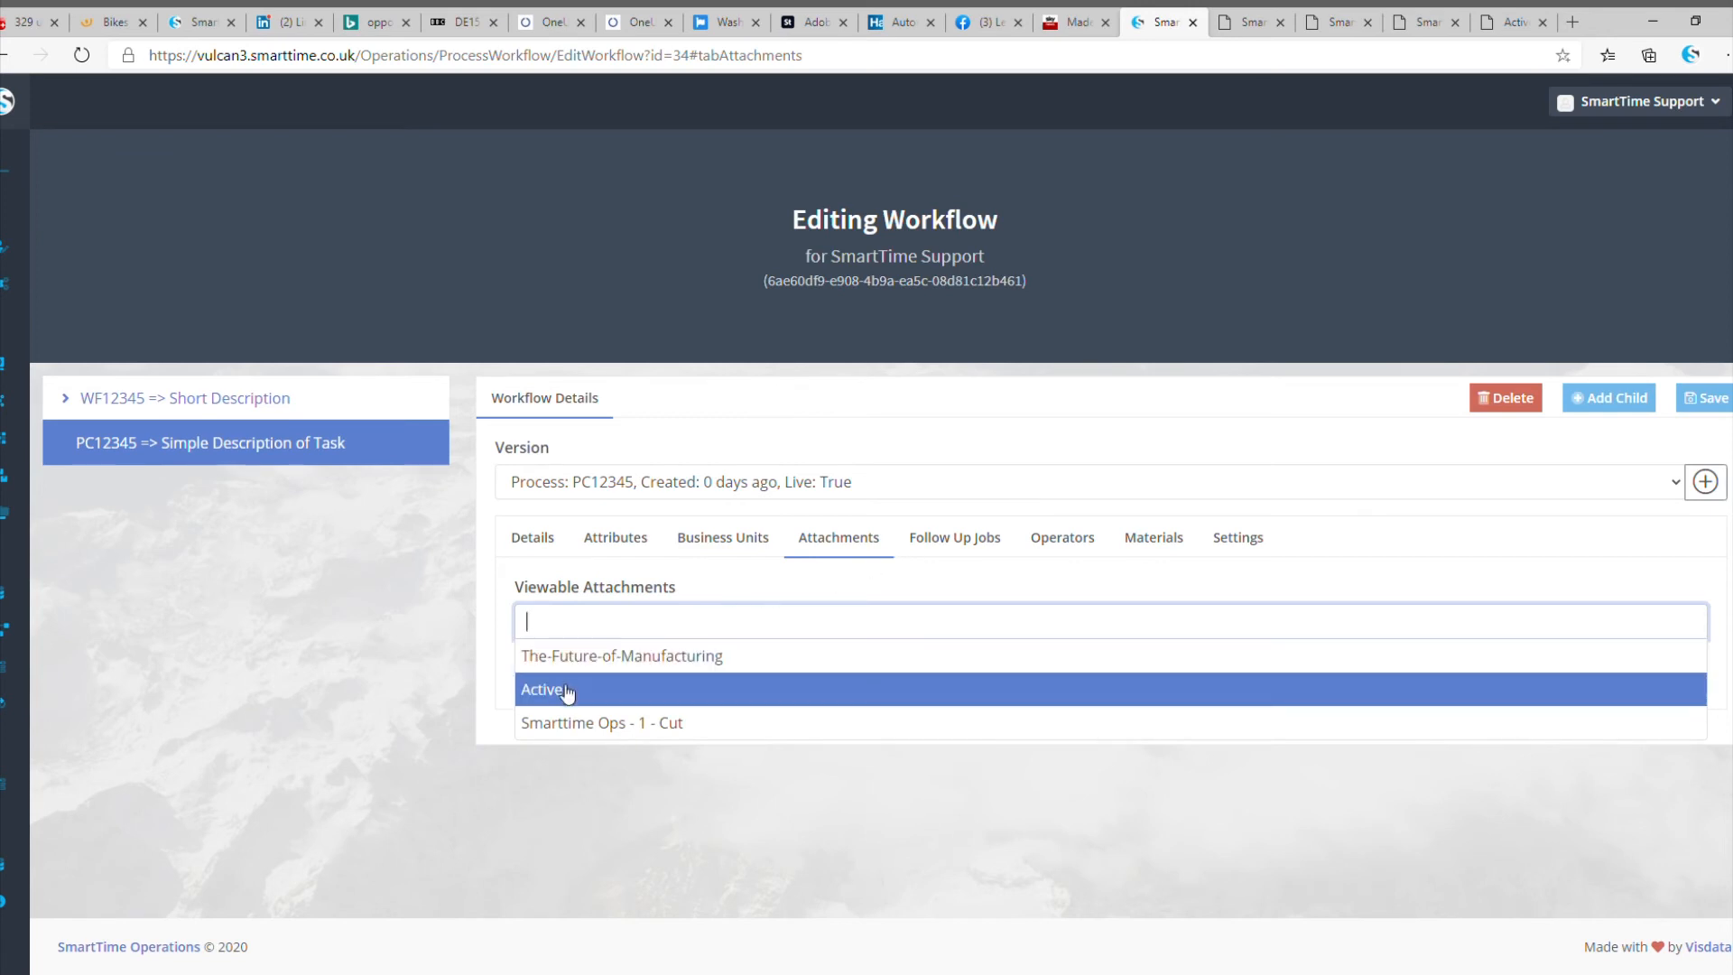
left_click(566, 733)
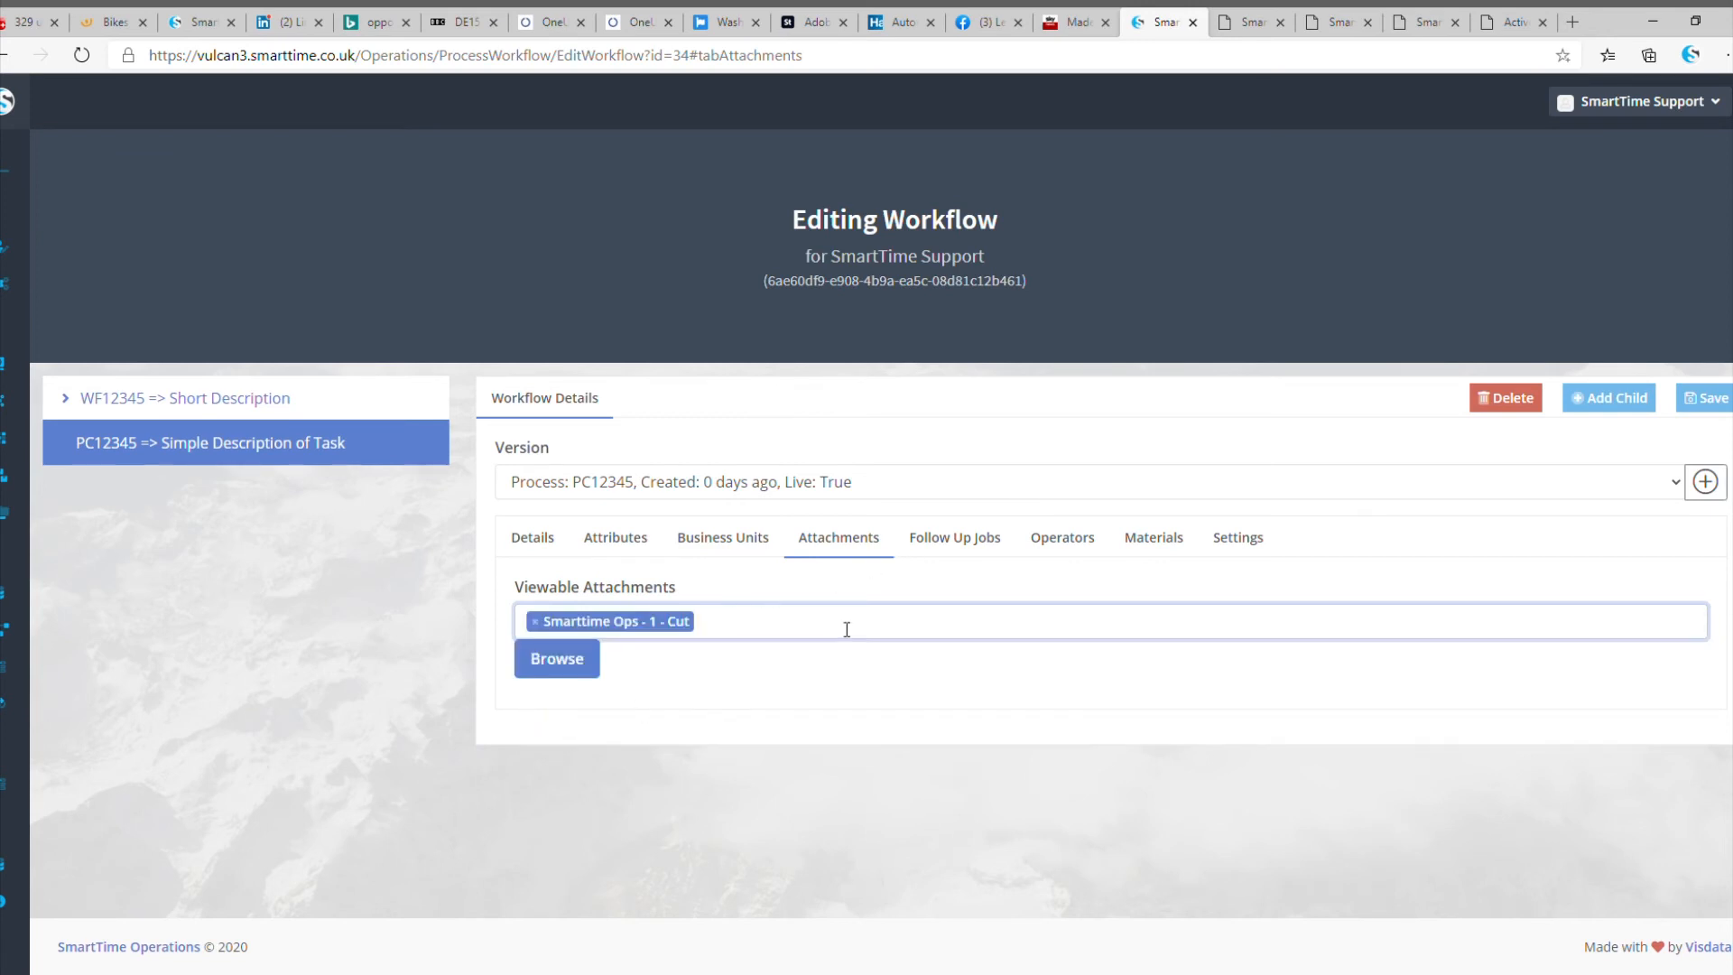
Try adding workflow WF12345 as a follow-up job of type Mandatory End of Batch, and remove the follow-up row.
left_click(955, 541)
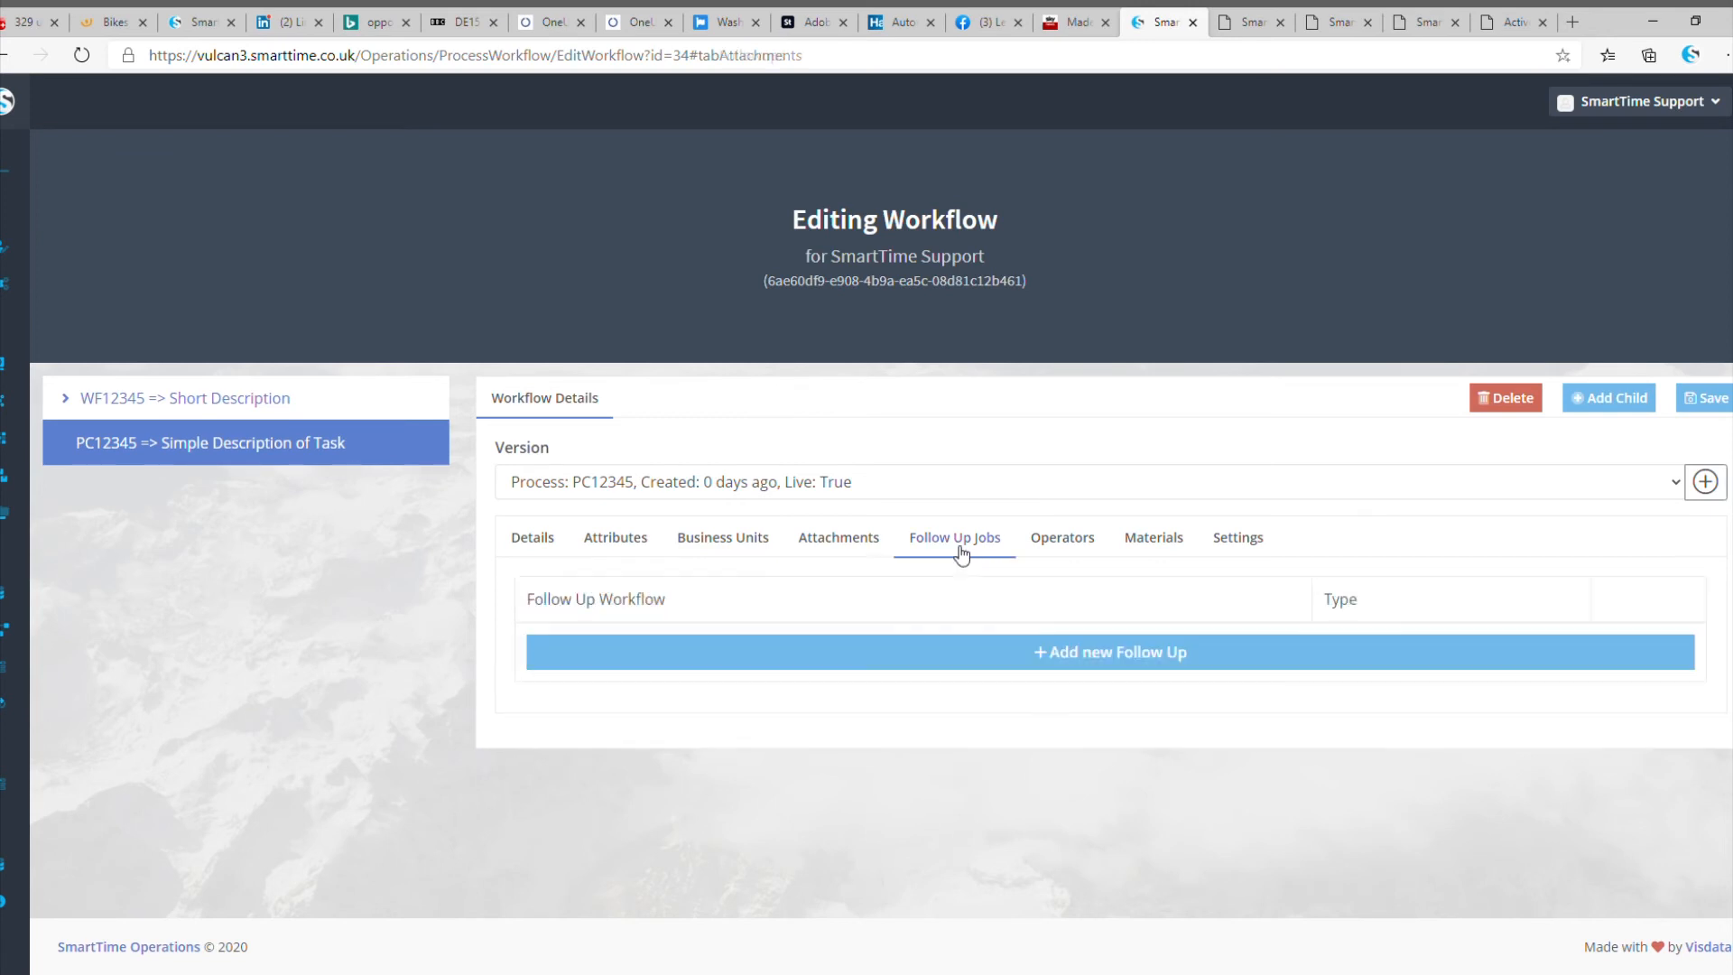
left_click(1043, 650)
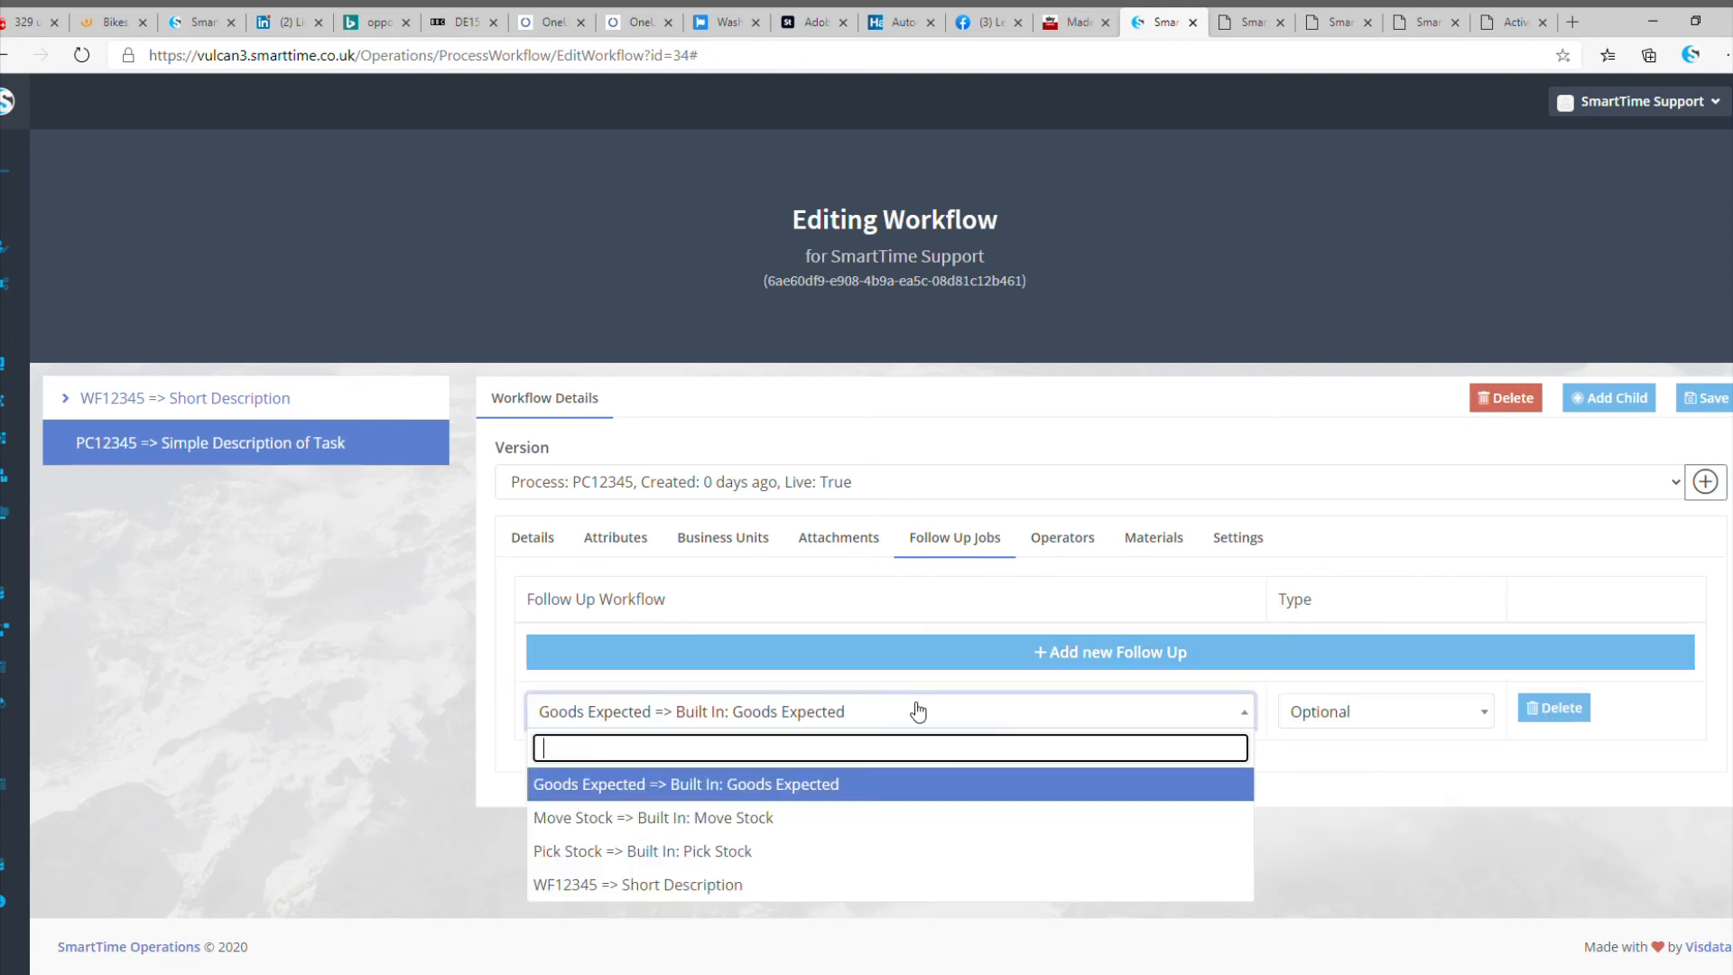
left_click(746, 885)
left_click(1265, 720)
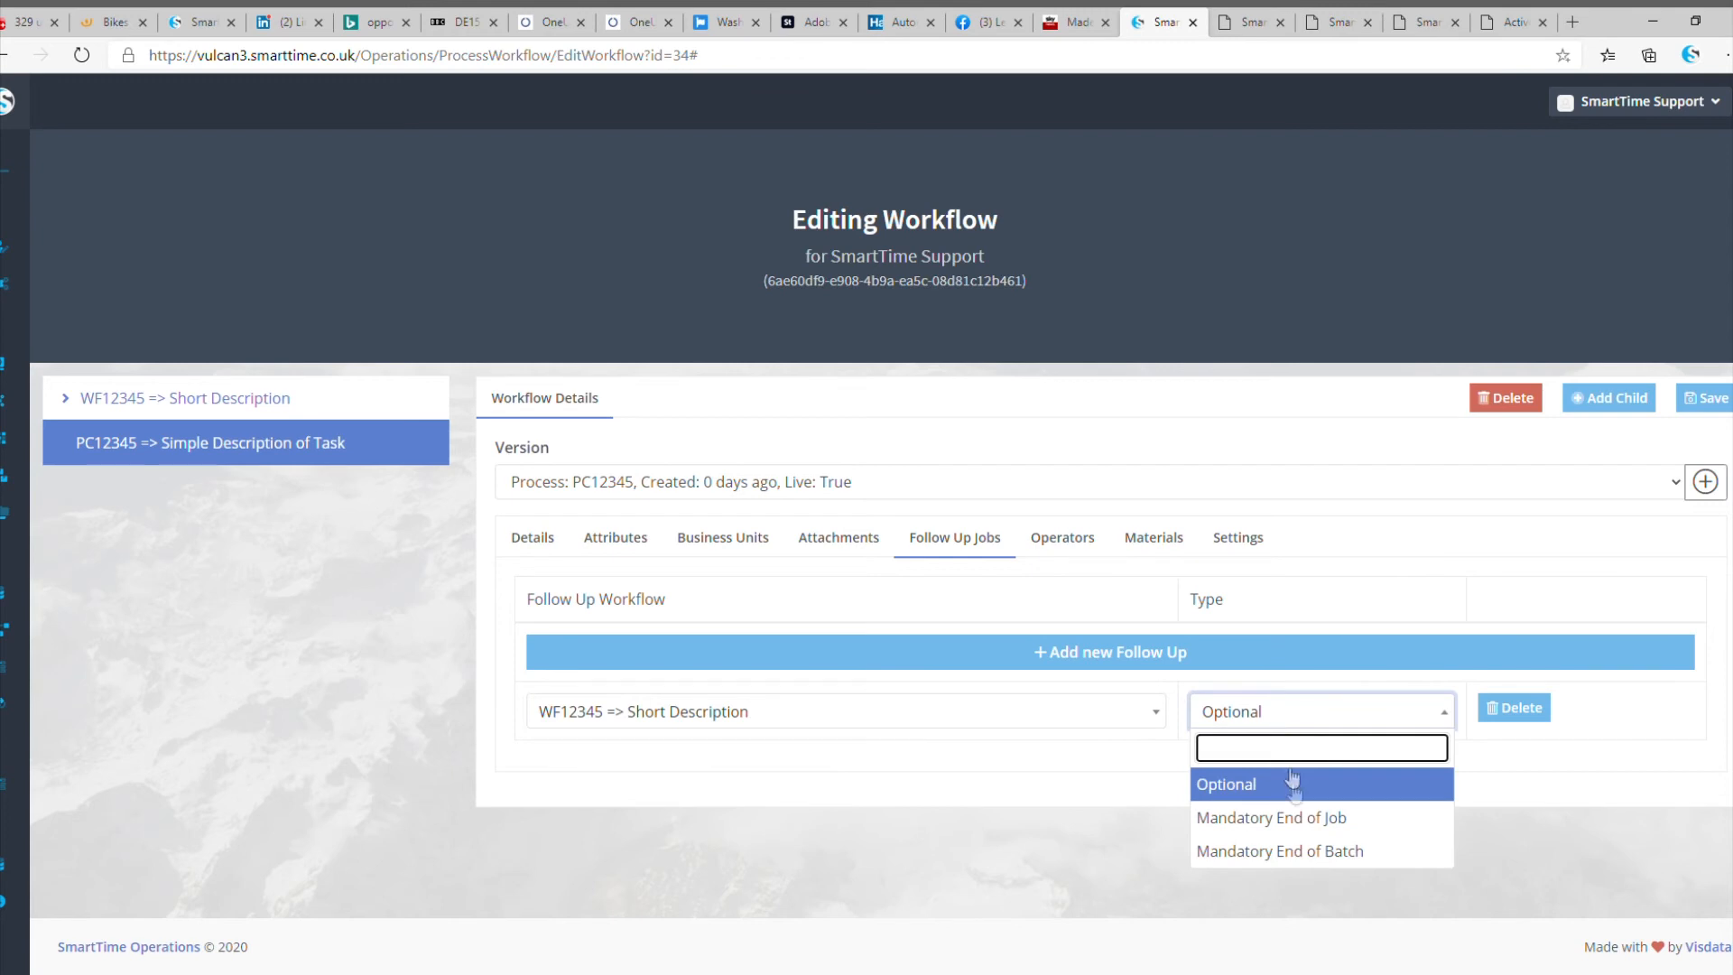
left_click(1306, 851)
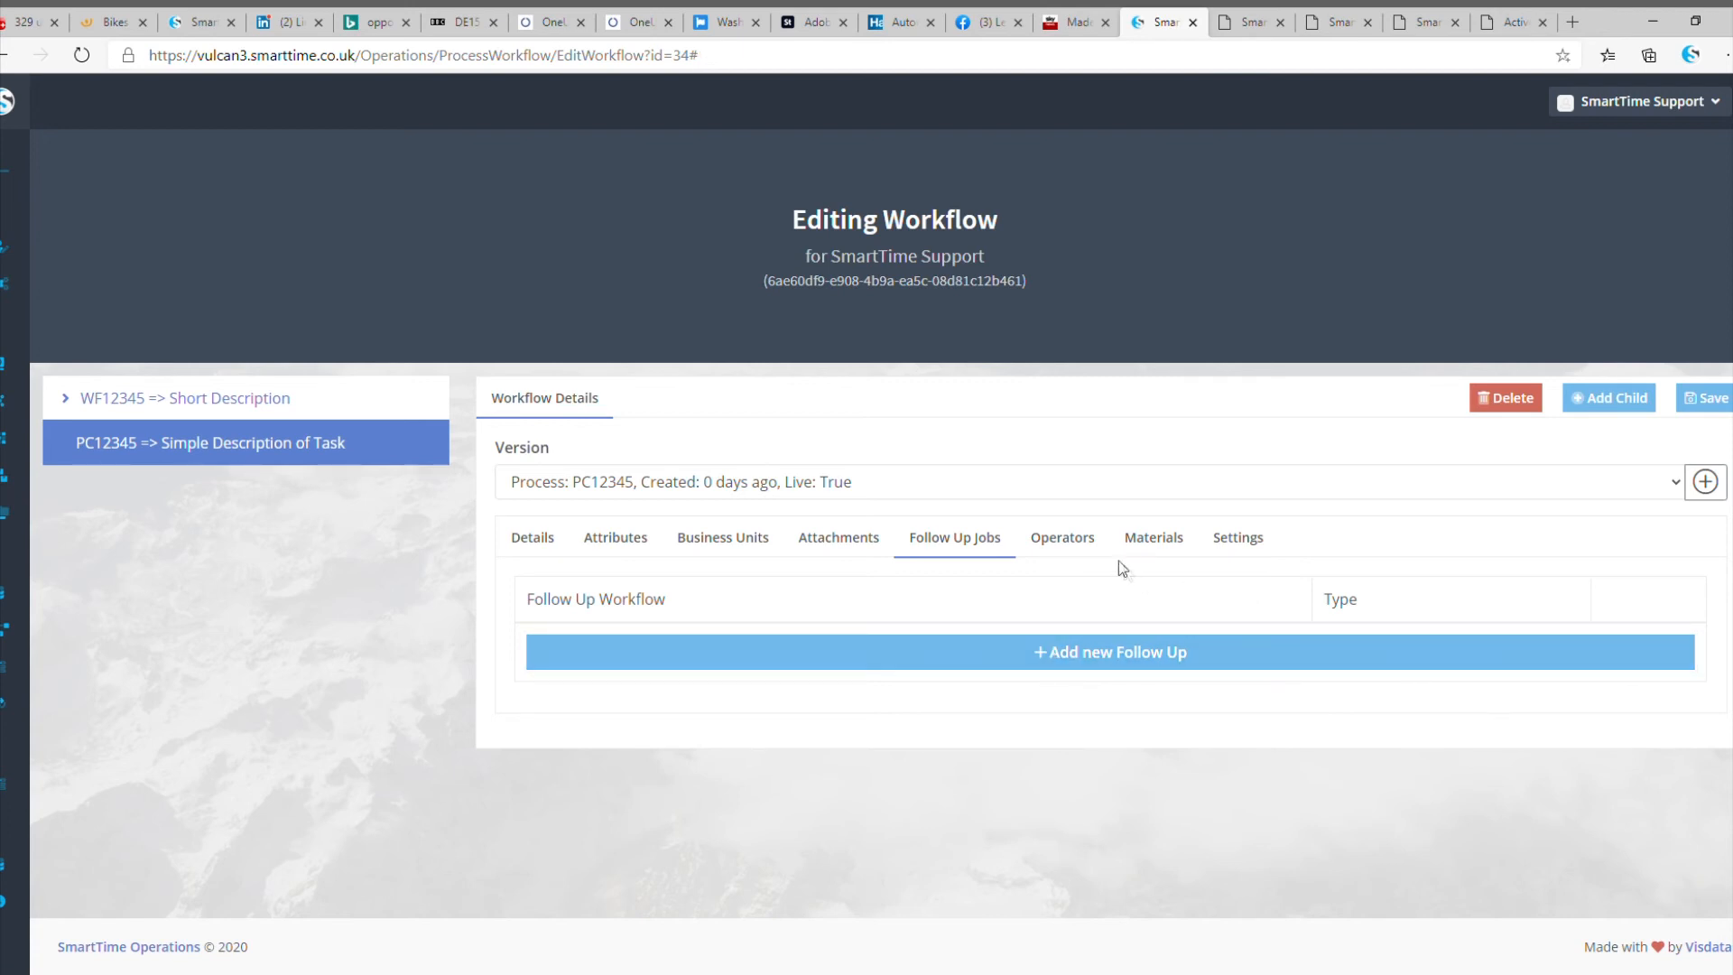
Add a new operator to the child step with department None and a factor of 100%.
left_click(1086, 550)
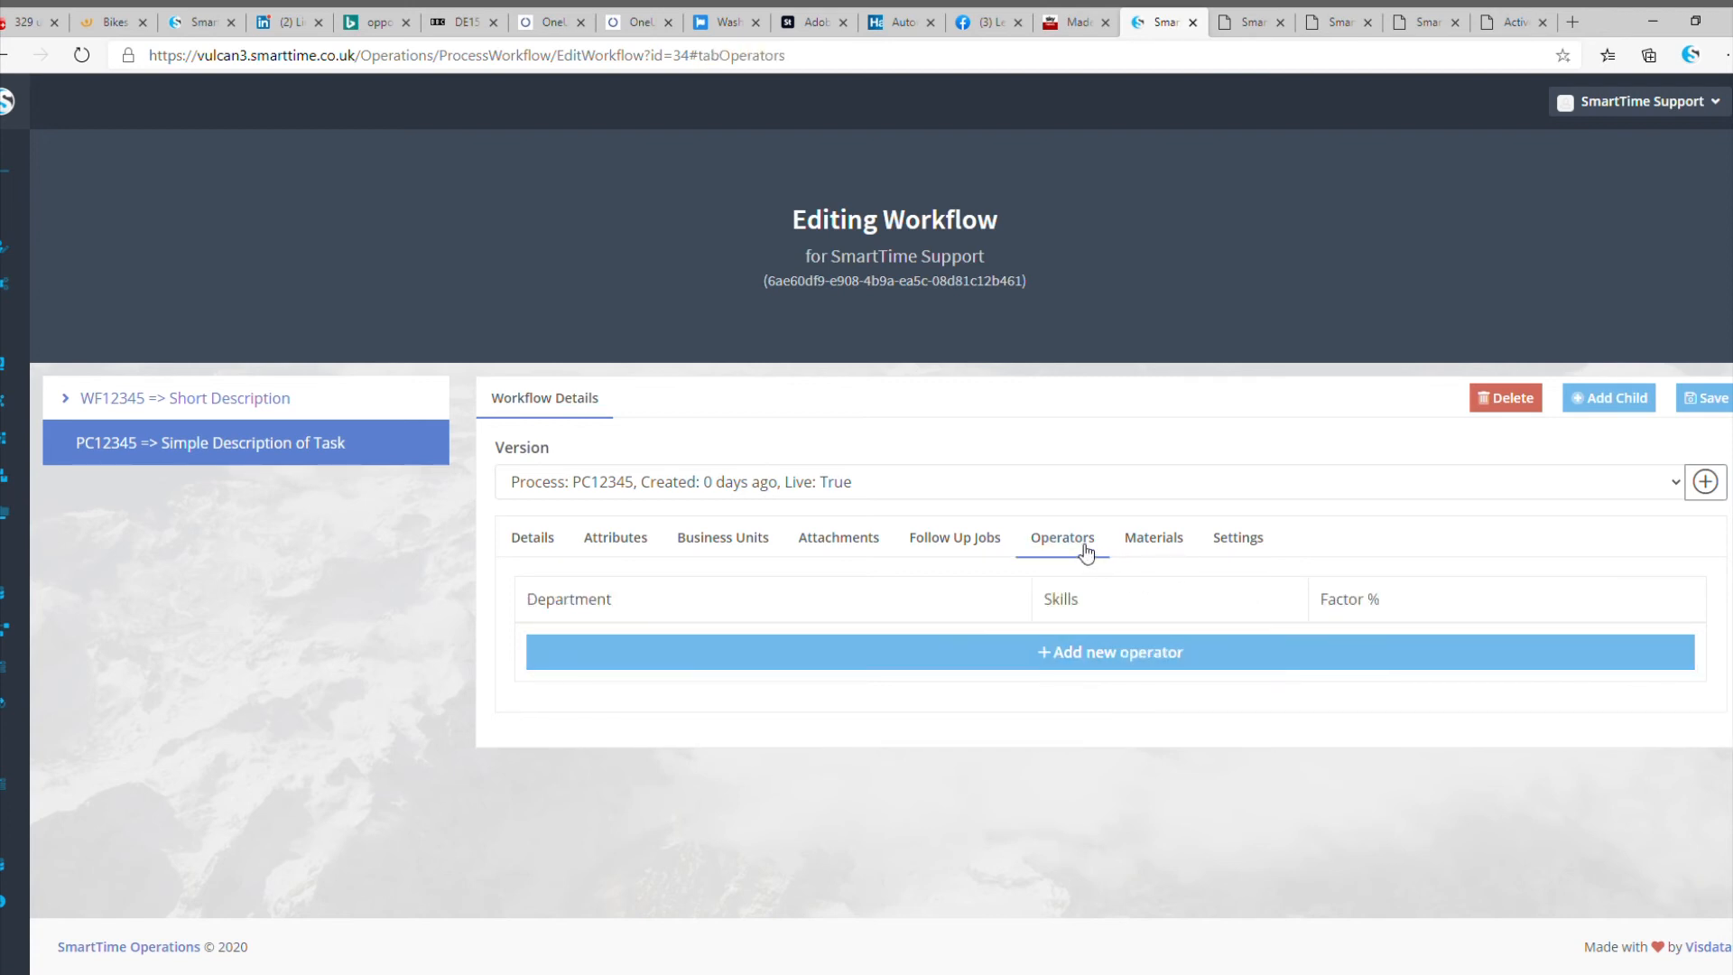
left_click(1084, 656)
left_click(798, 716)
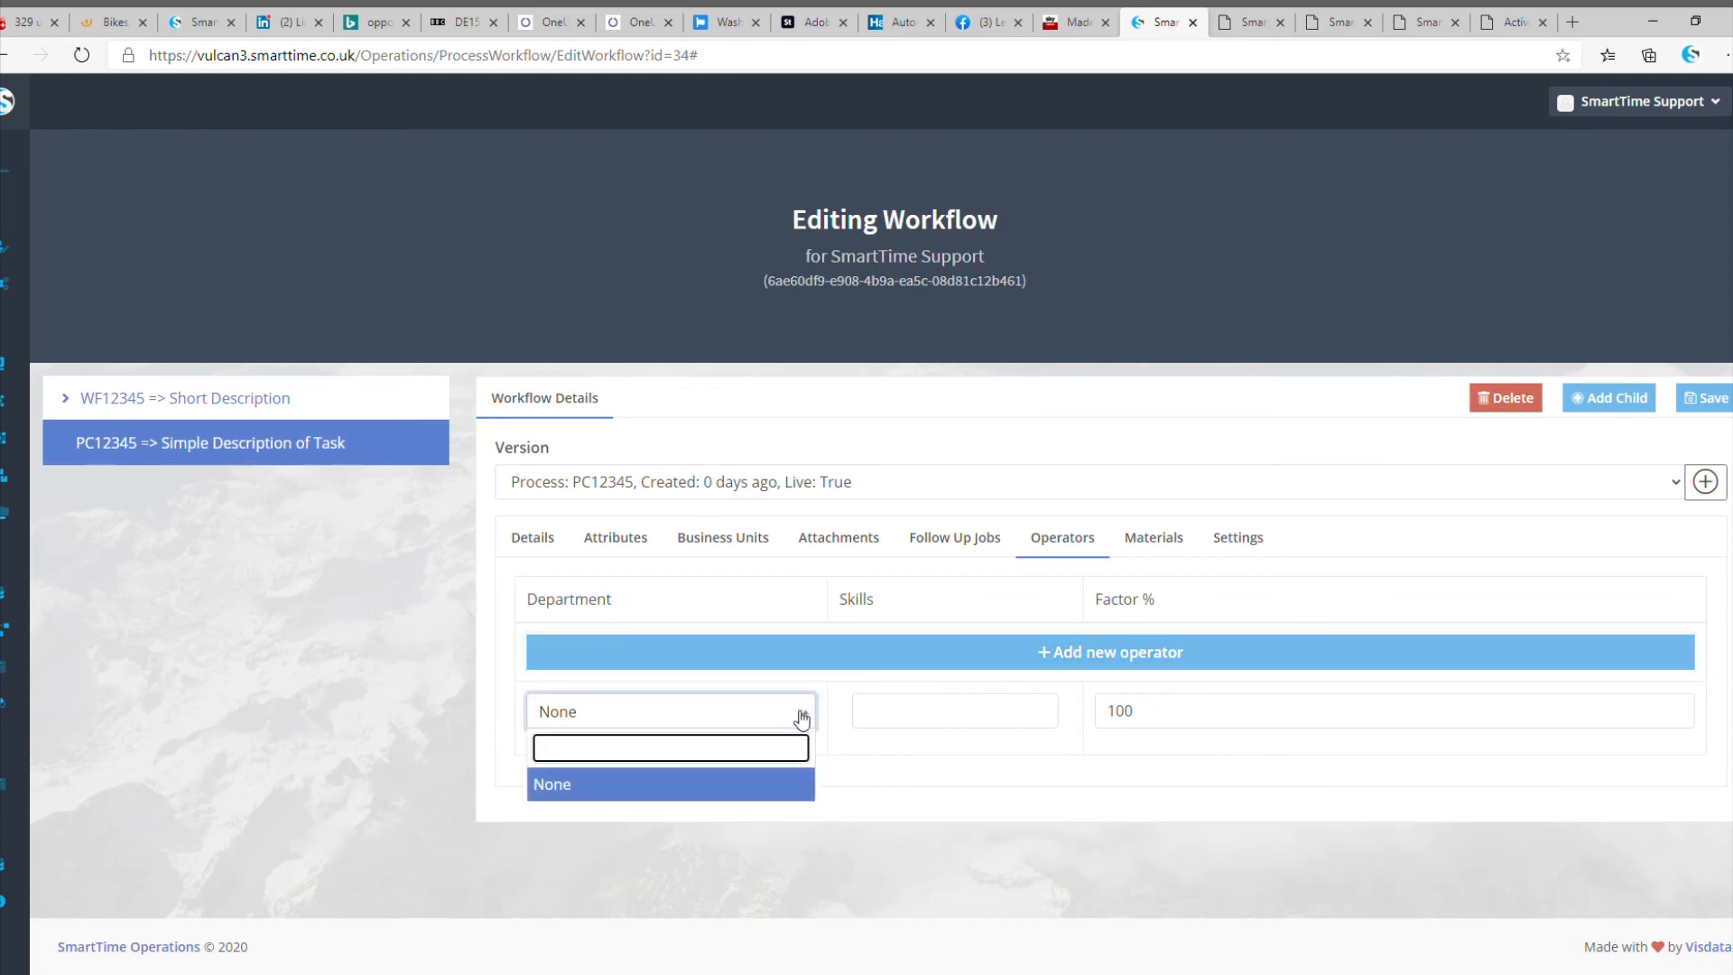
left_click(806, 713)
left_click(894, 718)
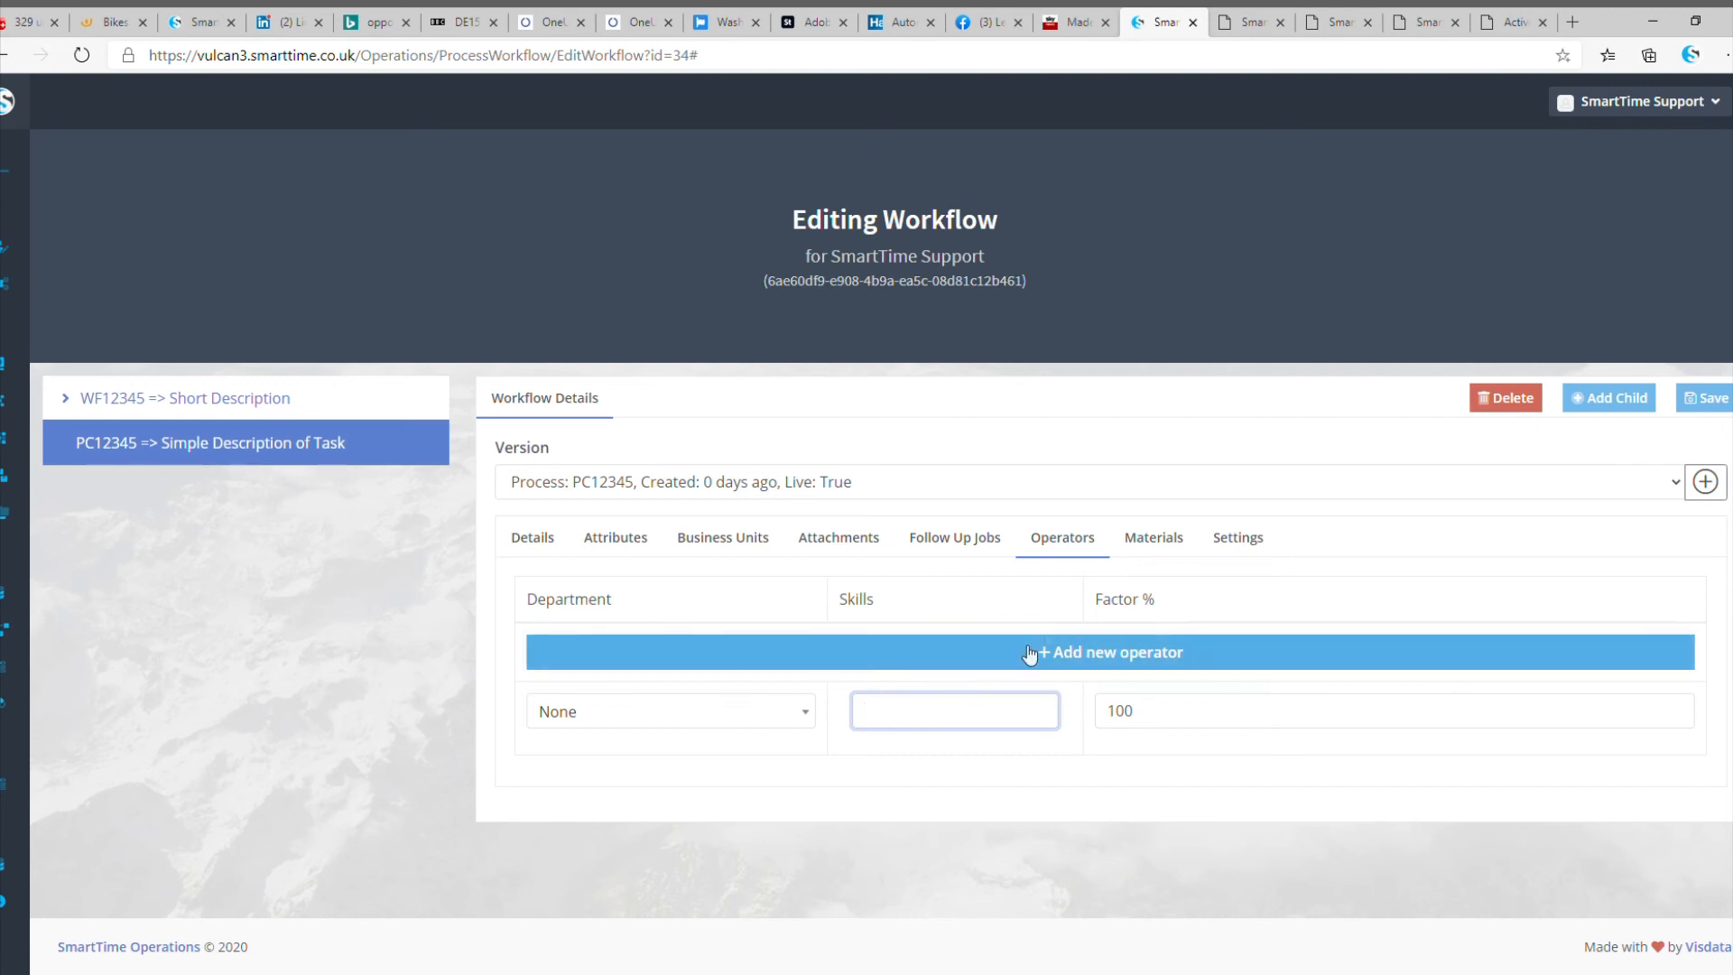
Keep the child step's created part and container at None, check its required tools and settings, and save the workflow.
left_click(1131, 542)
left_click(833, 567)
left_click(836, 567)
left_click(1180, 560)
left_click(1184, 558)
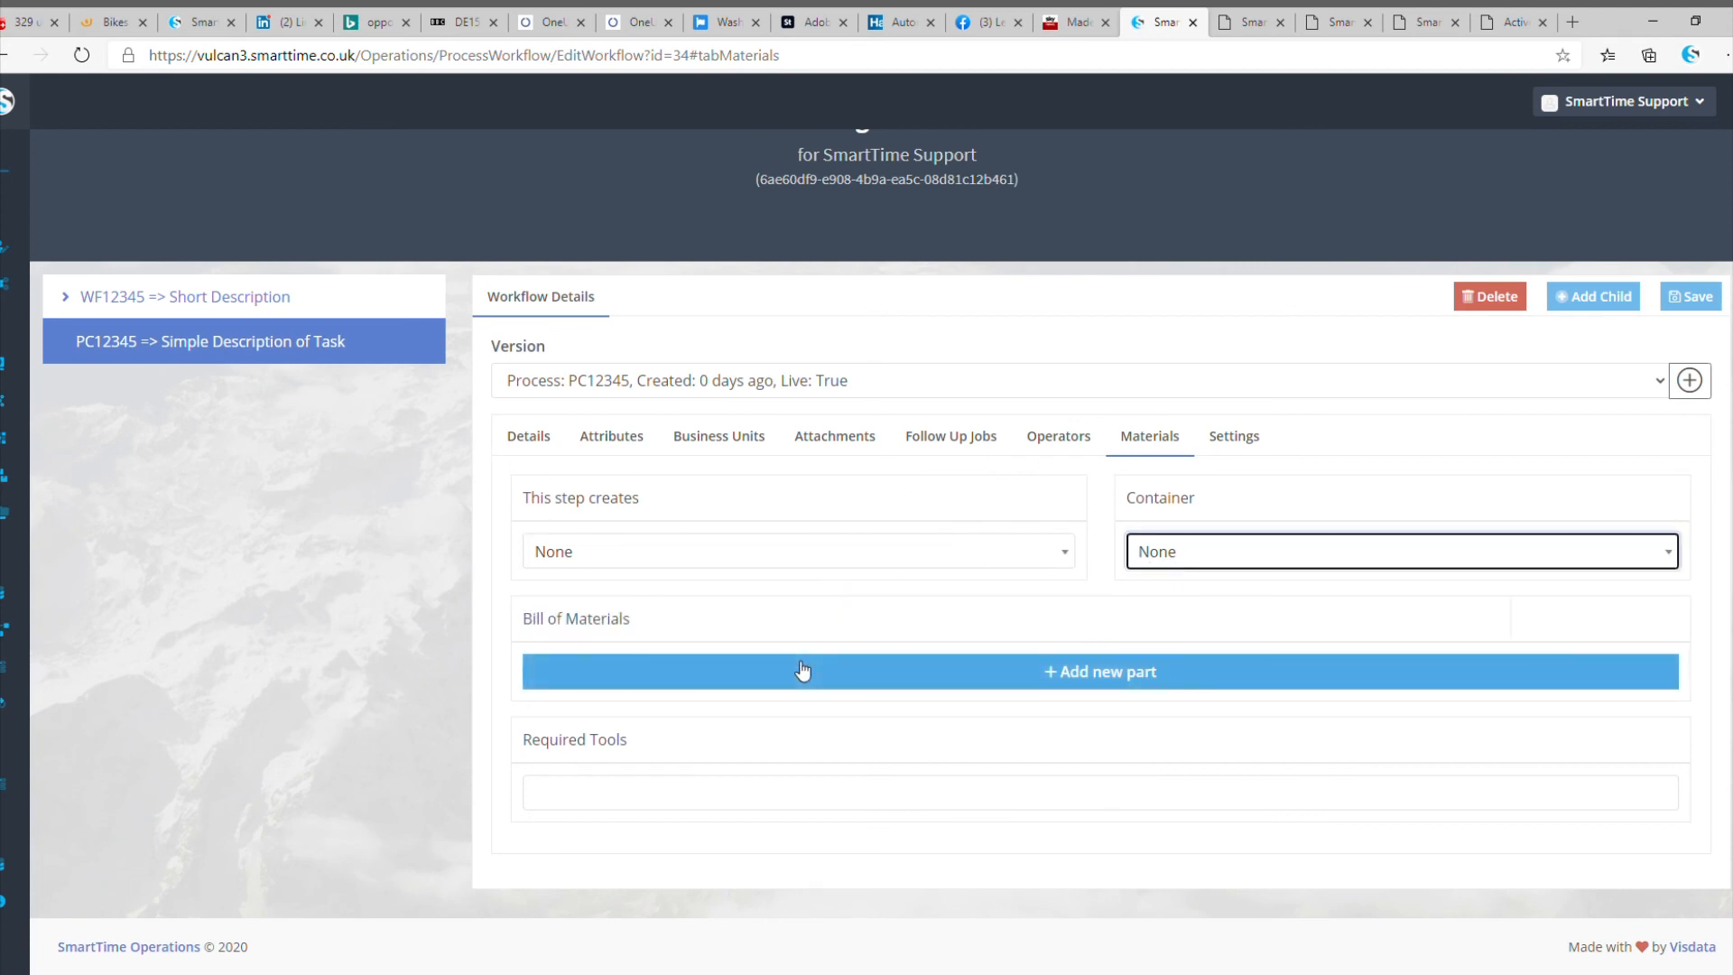
left_click(817, 806)
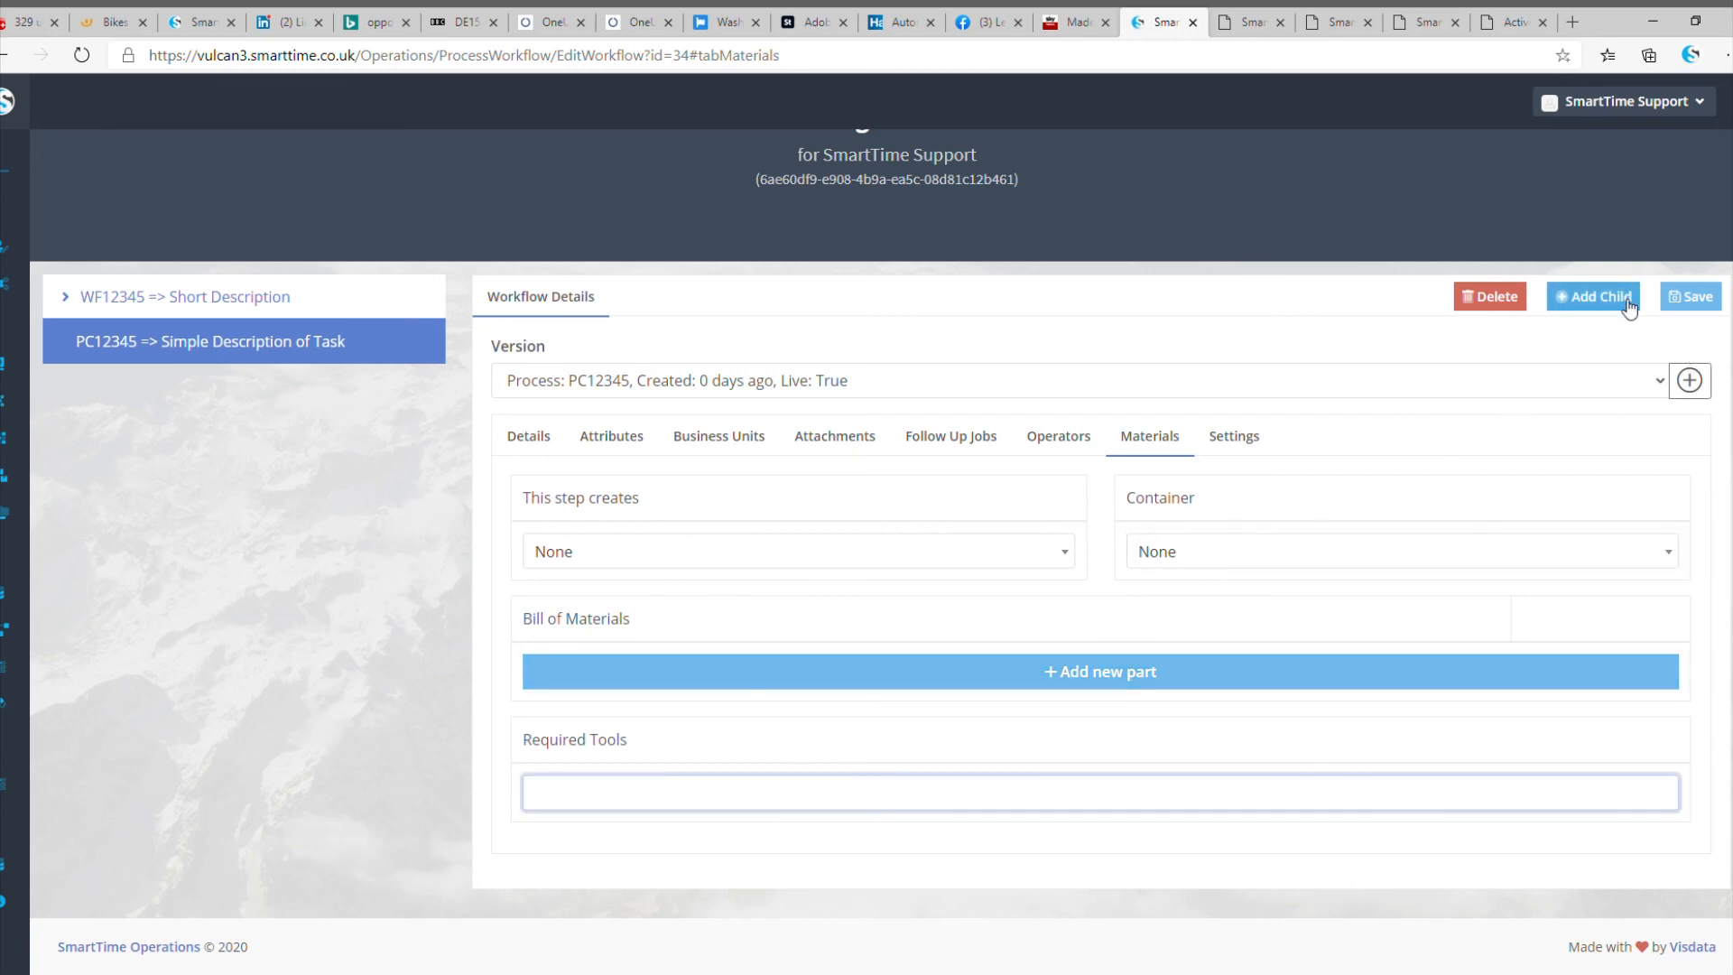
left_click(1215, 439)
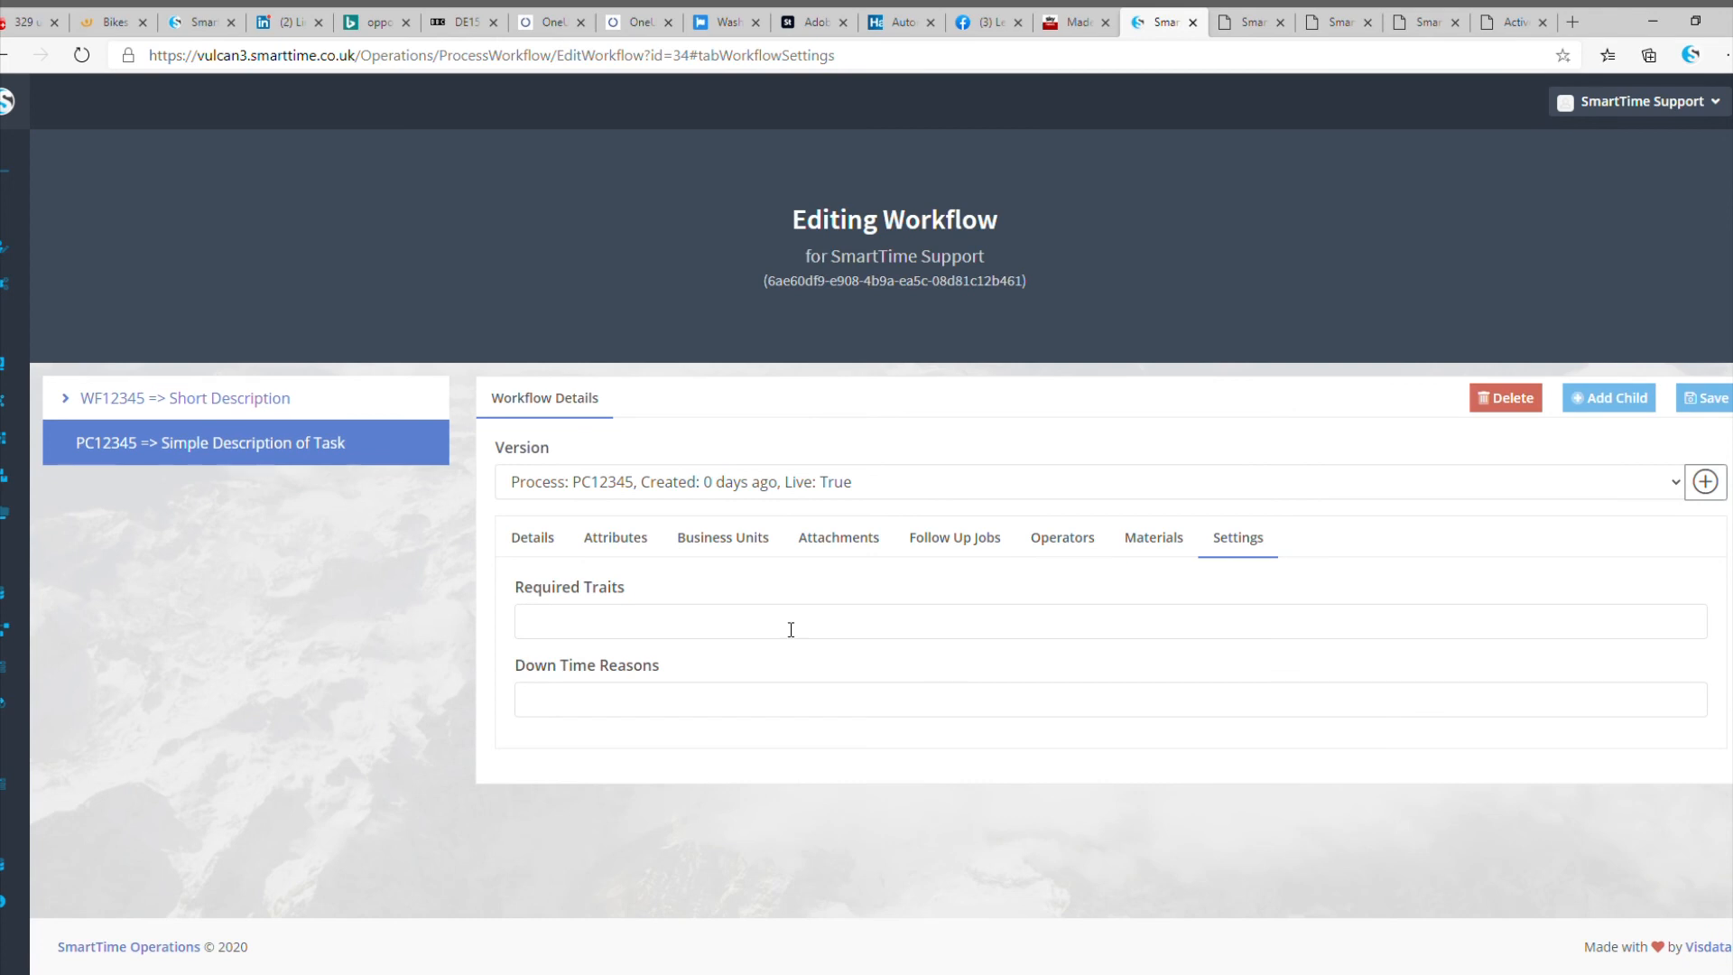
left_click(1714, 400)
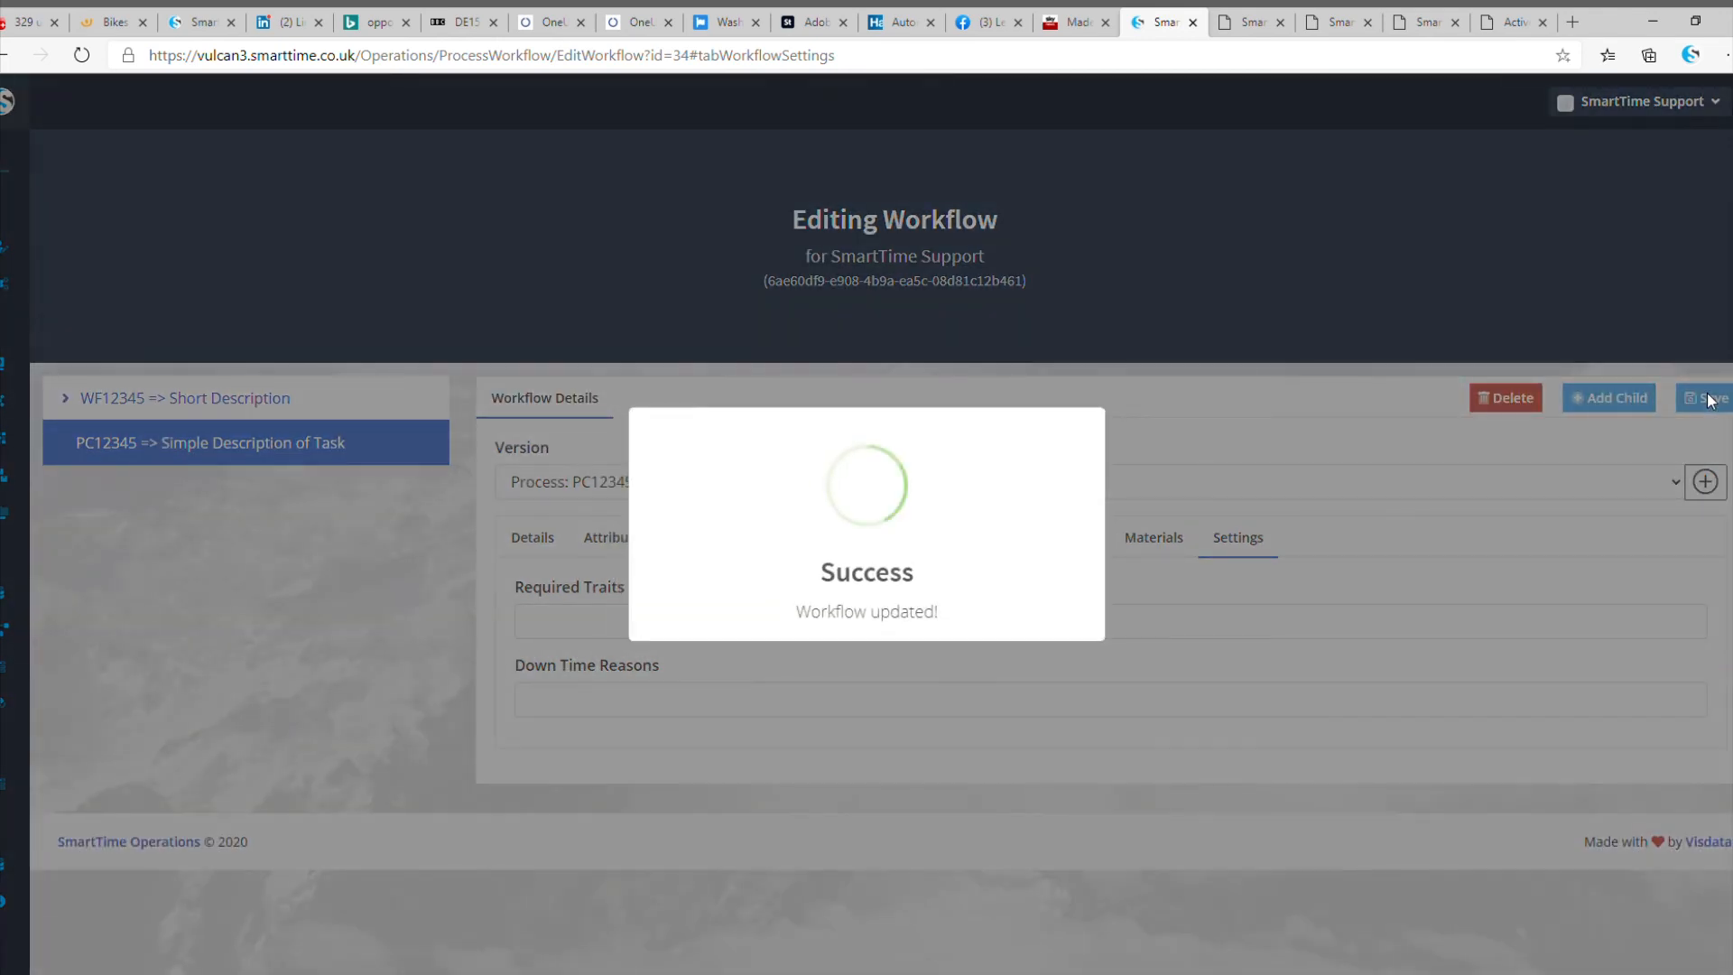